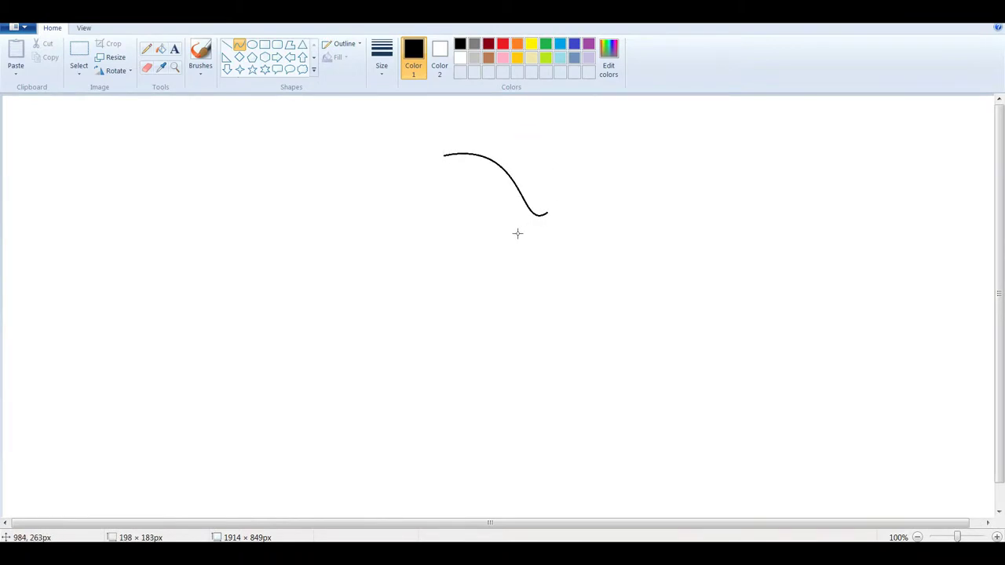
Extend the head's top line leftwards with a gently arched black curve.
{"action": "left_click", "coordinate": [146, 67]}
{"action": "left_click", "coordinate": [239, 44]}
{"action": "left_click_drag", "start_coordinate": [401, 164], "coordinate": [463, 154]}
{"action": "left_click_drag", "start_coordinate": [432, 159], "coordinate": [439, 151]}
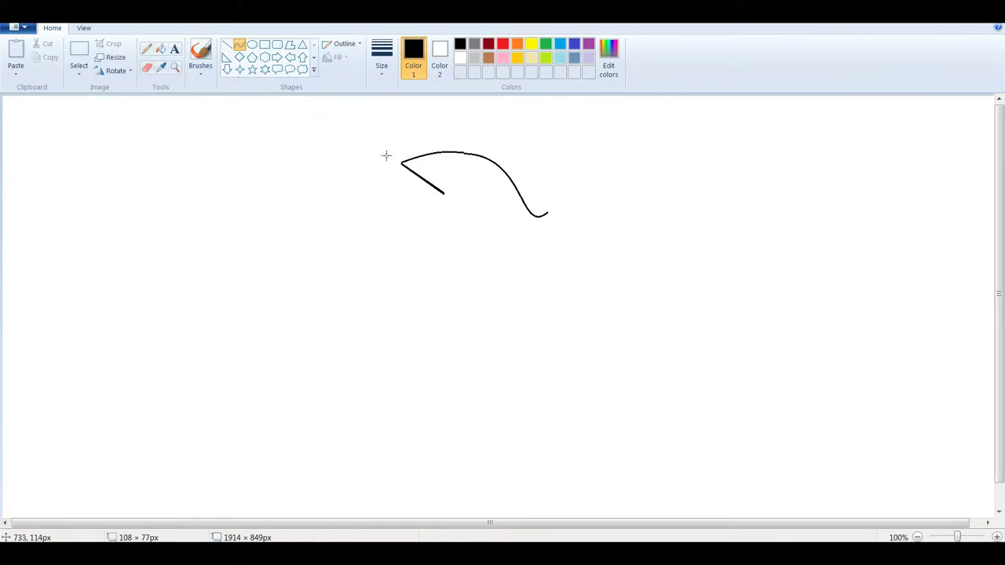
Draw curved outlines for the left and right ears at the two sides of the head.
{"action": "mouse_move", "coordinate": [399, 164]}
{"action": "left_mouse_down"}
{"action": "mouse_move", "coordinate": [369, 135]}
{"action": "mouse_move", "coordinate": [397, 159]}
{"action": "mouse_move", "coordinate": [394, 130]}
{"action": "mouse_move", "coordinate": [314, 209]}
{"action": "mouse_move", "coordinate": [348, 137]}
{"action": "mouse_move", "coordinate": [365, 185]}
{"action": "mouse_move", "coordinate": [397, 187]}
{"action": "left_mouse_up"}
{"action": "mouse_move", "coordinate": [358, 224]}
{"action": "left_mouse_down"}
{"action": "mouse_move", "coordinate": [363, 184]}
{"action": "mouse_move", "coordinate": [375, 204]}
{"action": "left_mouse_up"}
{"action": "mouse_move", "coordinate": [565, 130]}
{"action": "left_mouse_down"}
{"action": "mouse_move", "coordinate": [562, 107]}
{"action": "mouse_move", "coordinate": [511, 197]}
{"action": "mouse_move", "coordinate": [564, 108]}
{"action": "mouse_move", "coordinate": [518, 192]}
{"action": "mouse_move", "coordinate": [549, 186]}
{"action": "left_mouse_up"}
{"action": "mouse_move", "coordinate": [563, 109]}
{"action": "left_mouse_down"}
{"action": "mouse_move", "coordinate": [539, 213]}
{"action": "mouse_move", "coordinate": [583, 147]}
{"action": "mouse_move", "coordinate": [563, 169]}
{"action": "mouse_move", "coordinate": [530, 166]}
{"action": "mouse_move", "coordinate": [526, 194]}
{"action": "left_mouse_up"}
Erase the lower end of the head curve and the surplus inner lines of the right ear.
{"action": "left_click", "coordinate": [146, 67]}
{"action": "left_click", "coordinate": [967, 537]}
{"action": "left_click_drag", "start_coordinate": [471, 523], "coordinate": [538, 523]}
{"action": "scroll", "coordinate": [502, 314], "scroll_direction": "down", "scroll_amount": 3}
{"action": "left_click_drag", "start_coordinate": [433, 333], "coordinate": [387, 264]}
{"action": "scroll", "coordinate": [437, 307], "scroll_direction": "up", "scroll_amount": 3}
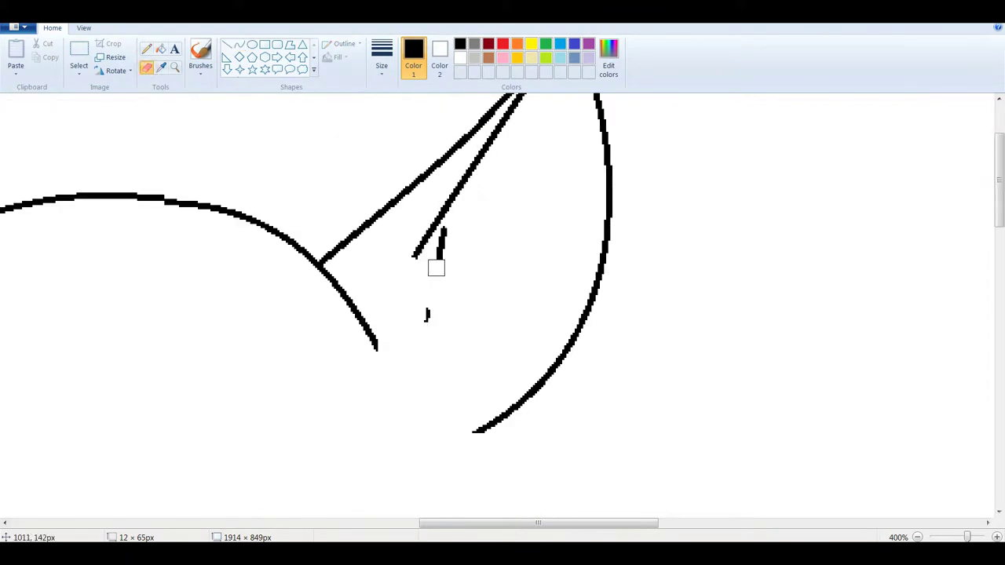
{"action": "left_click_drag", "start_coordinate": [437, 307], "coordinate": [439, 227]}
Draw the right side of the head as a curve running down into an upturned cheek tuft.
{"action": "scroll", "coordinate": [310, 195], "scroll_direction": "down", "scroll_amount": 6}
{"action": "left_click", "coordinate": [239, 44]}
{"action": "left_click_drag", "start_coordinate": [375, 137], "coordinate": [602, 409]}
{"action": "mouse_move", "coordinate": [550, 329]}
{"action": "left_mouse_down"}
{"action": "mouse_move", "coordinate": [495, 501]}
{"action": "mouse_move", "coordinate": [578, 498]}
{"action": "left_mouse_up"}
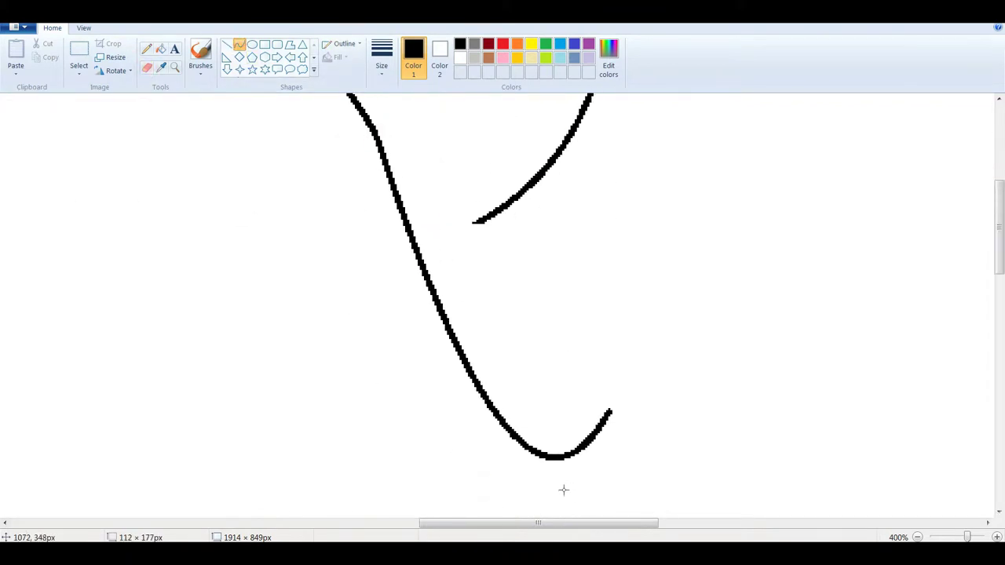
Draw the right ear's inner fur notch and join the ear to the side of the head with curves.
{"action": "scroll", "coordinate": [579, 498], "scroll_direction": "up", "scroll_amount": 3}
{"action": "left_click_drag", "start_coordinate": [471, 432], "coordinate": [419, 477]}
{"action": "left_click", "coordinate": [442, 317]}
{"action": "mouse_move", "coordinate": [442, 317]}
{"action": "left_mouse_down"}
{"action": "mouse_move", "coordinate": [381, 357]}
{"action": "mouse_move", "coordinate": [376, 345]}
{"action": "mouse_move", "coordinate": [506, 279]}
{"action": "left_mouse_up"}
{"action": "mouse_move", "coordinate": [439, 330]}
{"action": "left_mouse_down"}
{"action": "mouse_move", "coordinate": [397, 434]}
{"action": "mouse_move", "coordinate": [522, 269]}
{"action": "left_mouse_up"}
{"action": "key", "text": "ctrl+z"}
{"action": "mouse_move", "coordinate": [383, 355]}
{"action": "left_mouse_down"}
{"action": "mouse_move", "coordinate": [482, 280]}
{"action": "mouse_move", "coordinate": [385, 363]}
{"action": "mouse_move", "coordinate": [390, 313]}
{"action": "mouse_move", "coordinate": [432, 447]}
{"action": "mouse_move", "coordinate": [414, 393]}
{"action": "mouse_move", "coordinate": [409, 471]}
{"action": "left_mouse_up"}
Erase the stray overlapping lines where the right ear meets the head.
{"action": "left_click", "coordinate": [146, 68]}
{"action": "mouse_move", "coordinate": [381, 316]}
{"action": "left_mouse_down"}
{"action": "mouse_move", "coordinate": [391, 348]}
{"action": "mouse_move", "coordinate": [414, 322]}
{"action": "left_mouse_up"}
{"action": "scroll", "coordinate": [412, 329], "scroll_direction": "down", "scroll_amount": 3}
{"action": "mouse_move", "coordinate": [938, 538]}
{"action": "left_mouse_down"}
{"action": "mouse_move", "coordinate": [988, 538]}
{"action": "mouse_move", "coordinate": [948, 537]}
{"action": "left_mouse_up"}
{"action": "left_click", "coordinate": [78, 59]}
{"action": "scroll", "coordinate": [656, 490], "scroll_direction": "down", "scroll_amount": 2}
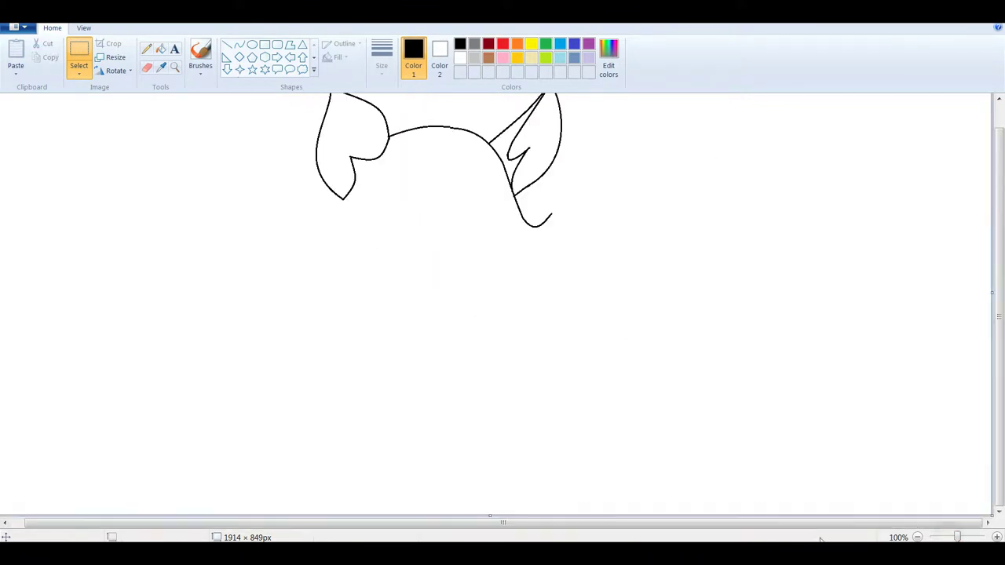
Draw the left ear's inner fold as a curve from the ear tip down to its lower edge.
{"action": "scroll", "coordinate": [814, 370], "scroll_direction": "up", "scroll_amount": 1}
{"action": "left_click", "coordinate": [240, 45]}
{"action": "left_click_drag", "start_coordinate": [330, 114], "coordinate": [369, 184]}
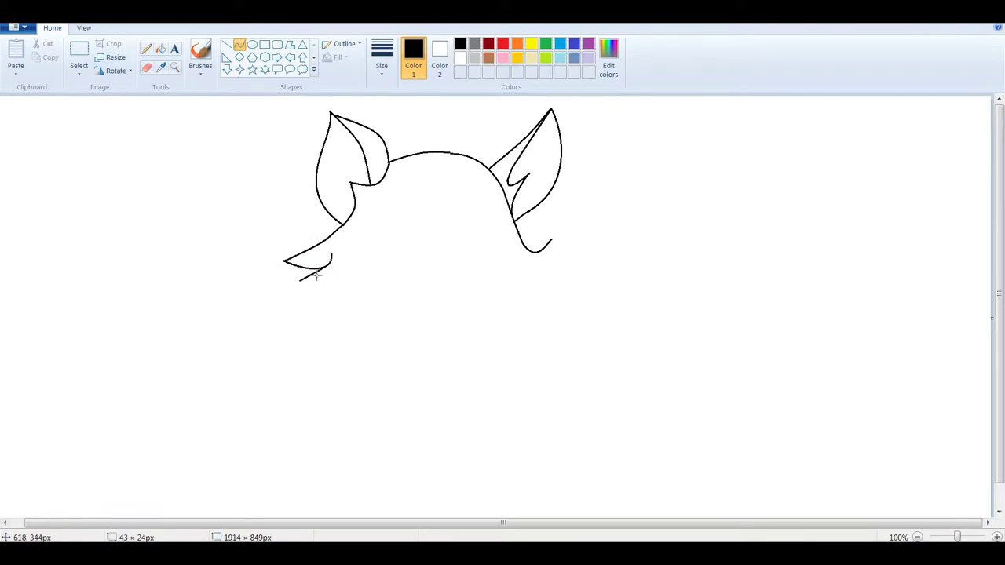
Draw the pointed fur tufts of the left cheek and the jaw curve running from them towards the chin.
{"action": "left_click_drag", "start_coordinate": [317, 274], "coordinate": [336, 284]}
{"action": "left_click_drag", "start_coordinate": [225, 254], "coordinate": [235, 256]}
{"action": "left_click", "coordinate": [146, 66]}
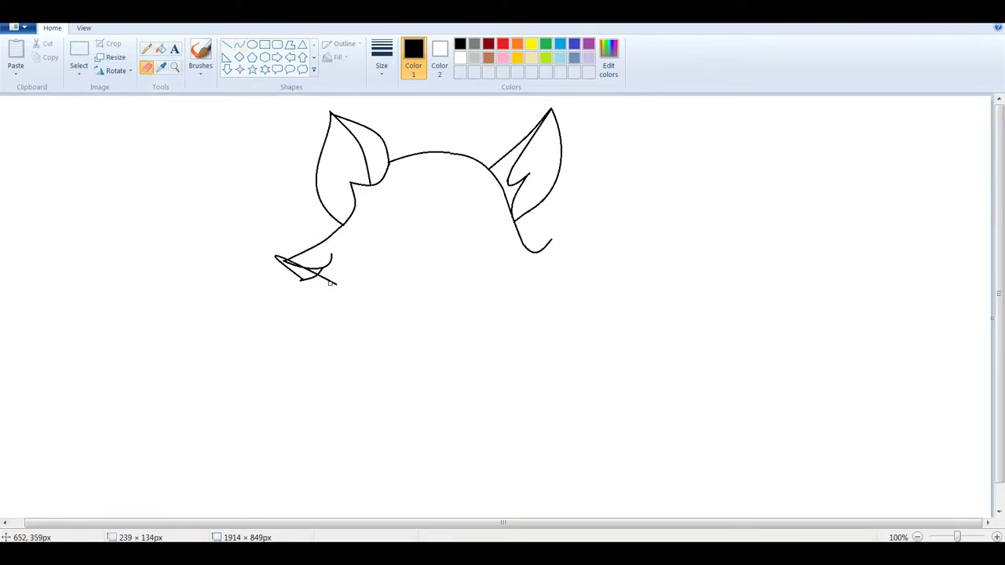
{"action": "left_click", "coordinate": [240, 45]}
{"action": "left_click_drag", "start_coordinate": [299, 273], "coordinate": [333, 281]}
{"action": "key", "text": "ctrl+z"}
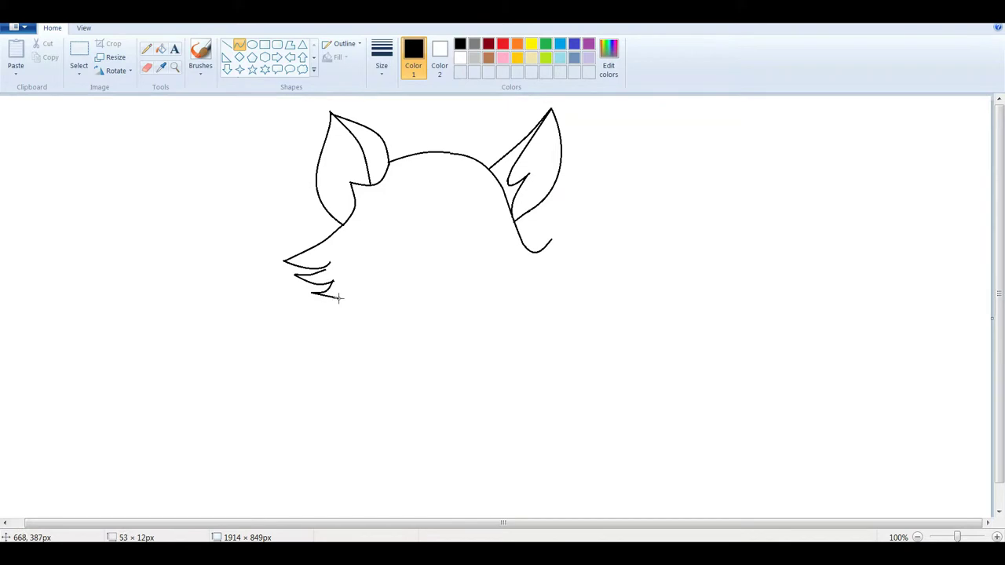
{"action": "left_click_drag", "start_coordinate": [363, 322], "coordinate": [427, 340]}
{"action": "left_click_drag", "start_coordinate": [369, 318], "coordinate": [370, 354]}
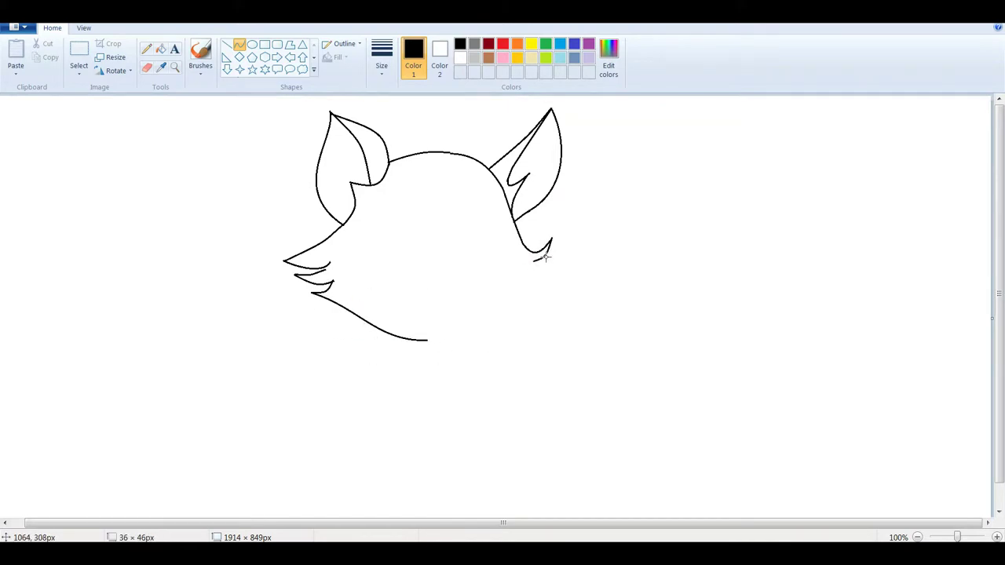
Draw the rounded left side of the muzzle and erase the jaw line end that overlaps it.
{"action": "mouse_move", "coordinate": [496, 332]}
{"action": "left_mouse_down"}
{"action": "mouse_move", "coordinate": [510, 305]}
{"action": "mouse_move", "coordinate": [457, 352]}
{"action": "left_mouse_up"}
{"action": "mouse_move", "coordinate": [464, 306]}
{"action": "left_mouse_down"}
{"action": "mouse_move", "coordinate": [397, 328]}
{"action": "mouse_move", "coordinate": [408, 354]}
{"action": "mouse_move", "coordinate": [423, 324]}
{"action": "left_mouse_up"}
{"action": "left_click", "coordinate": [147, 68]}
{"action": "scroll", "coordinate": [369, 314], "scroll_direction": "down", "scroll_amount": 1}
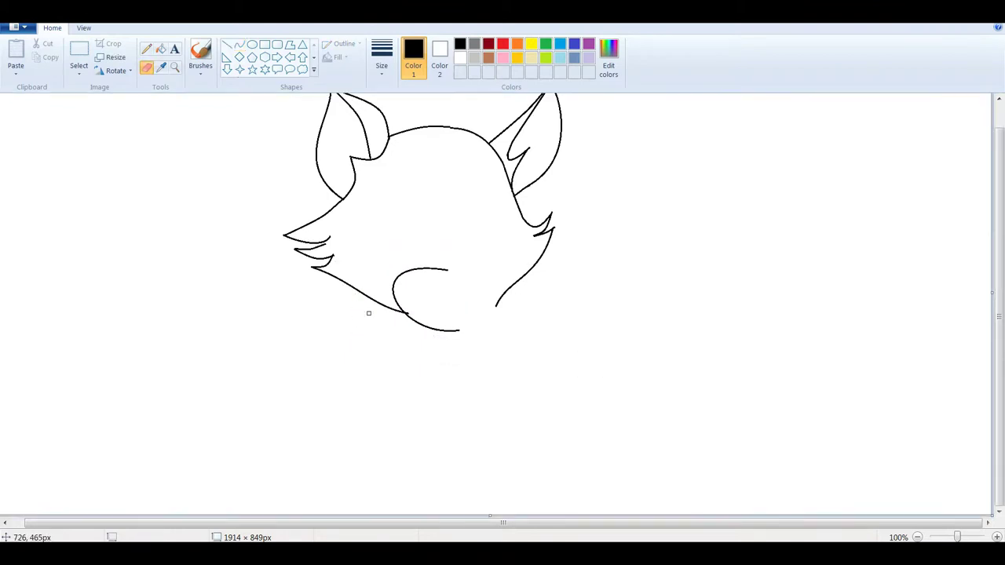
{"action": "scroll", "coordinate": [369, 314], "scroll_direction": "up", "scroll_amount": 1}
{"action": "scroll", "coordinate": [363, 339], "scroll_direction": "up", "scroll_amount": 1}
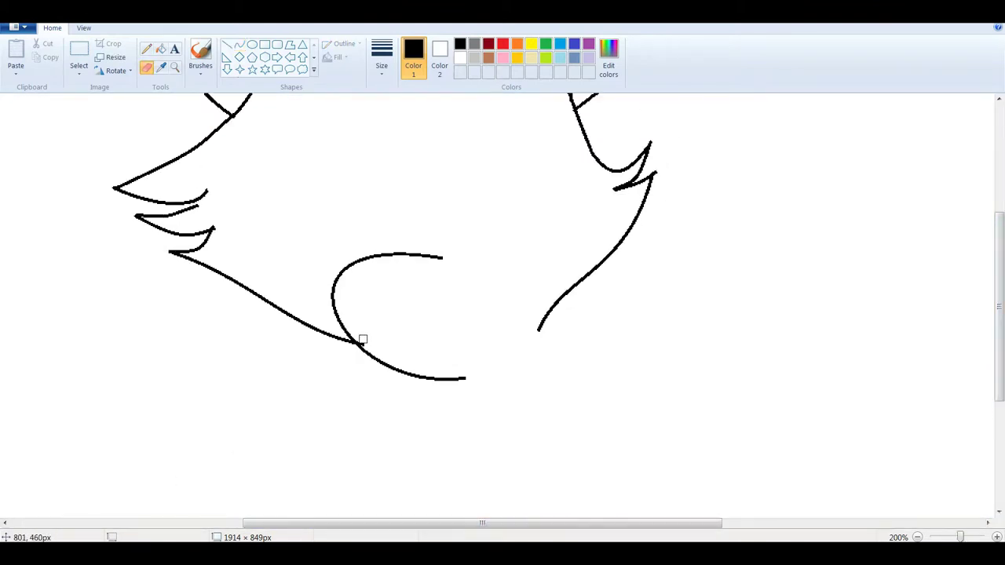
Extend the muzzle's lower edge with a wavy curve that ends in the chin tip.
{"action": "left_click", "coordinate": [239, 44]}
{"action": "mouse_move", "coordinate": [442, 379]}
{"action": "left_mouse_down"}
{"action": "mouse_move", "coordinate": [539, 330]}
{"action": "mouse_move", "coordinate": [522, 371]}
{"action": "left_mouse_up"}
{"action": "mouse_move", "coordinate": [521, 373]}
{"action": "left_mouse_down"}
{"action": "mouse_move", "coordinate": [488, 384]}
{"action": "mouse_move", "coordinate": [522, 371]}
{"action": "left_mouse_up"}
{"action": "key", "text": "ctrl+z"}
{"action": "key", "text": "ctrl+z"}
{"action": "left_click_drag", "start_coordinate": [442, 379], "coordinate": [521, 386]}
{"action": "left_click_drag", "start_coordinate": [495, 379], "coordinate": [495, 403]}
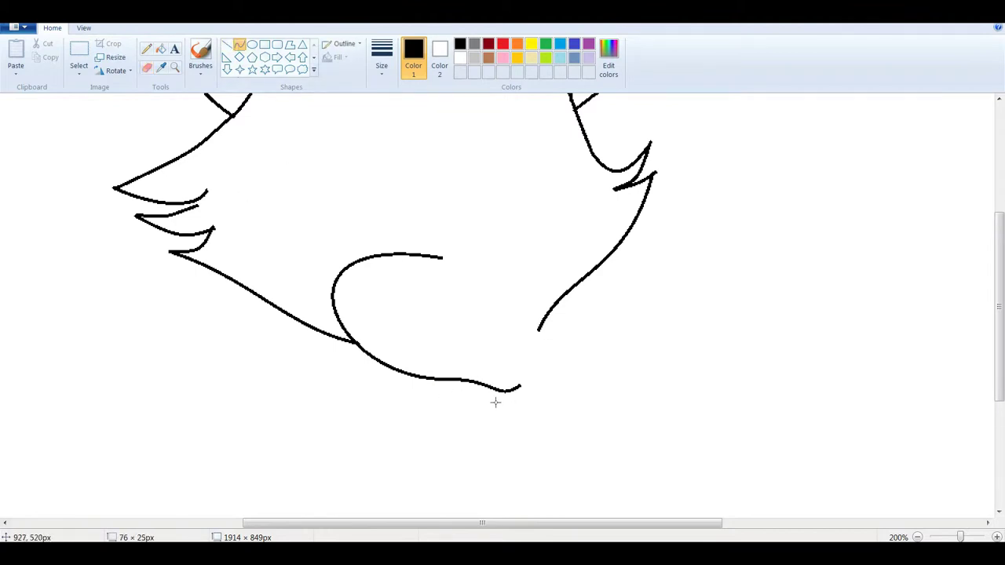
Connect the right cheek tuft to the chin tip, replacing the pieced cheek line with one smooth curve.
{"action": "scroll", "coordinate": [588, 433], "scroll_direction": "up", "scroll_amount": 3}
{"action": "left_click_drag", "start_coordinate": [539, 432], "coordinate": [517, 498]}
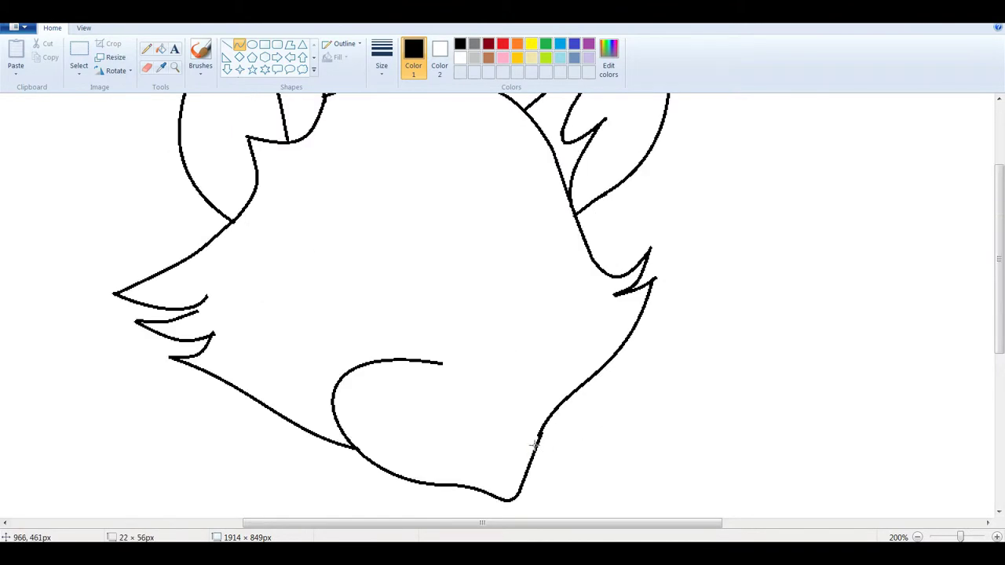
{"action": "left_click_drag", "start_coordinate": [527, 460], "coordinate": [517, 490]}
{"action": "left_click", "coordinate": [146, 67]}
{"action": "left_click_drag", "start_coordinate": [612, 355], "coordinate": [541, 439]}
{"action": "left_click", "coordinate": [239, 44]}
{"action": "left_click_drag", "start_coordinate": [655, 280], "coordinate": [518, 496]}
{"action": "left_click_drag", "start_coordinate": [601, 392], "coordinate": [523, 459]}
Draw the nose's upper arc and a small four-sided nose tip, and remove the oversized right arc.
{"action": "mouse_move", "coordinate": [430, 380]}
{"action": "left_mouse_down"}
{"action": "mouse_move", "coordinate": [488, 357]}
{"action": "mouse_move", "coordinate": [460, 359]}
{"action": "mouse_move", "coordinate": [528, 376]}
{"action": "left_mouse_up"}
{"action": "left_click", "coordinate": [463, 357]}
{"action": "mouse_move", "coordinate": [508, 366]}
{"action": "left_mouse_down"}
{"action": "mouse_move", "coordinate": [517, 334]}
{"action": "mouse_move", "coordinate": [525, 355]}
{"action": "mouse_move", "coordinate": [505, 371]}
{"action": "mouse_move", "coordinate": [489, 374]}
{"action": "mouse_move", "coordinate": [491, 349]}
{"action": "left_mouse_up"}
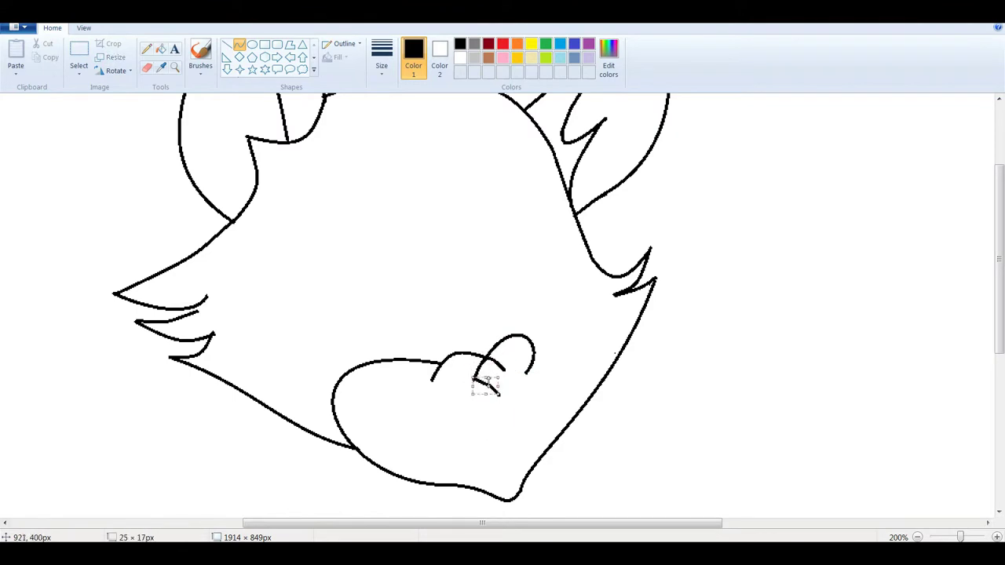
{"action": "left_click", "coordinate": [147, 68]}
{"action": "left_click", "coordinate": [239, 44]}
{"action": "left_click_drag", "start_coordinate": [490, 374], "coordinate": [496, 380]}
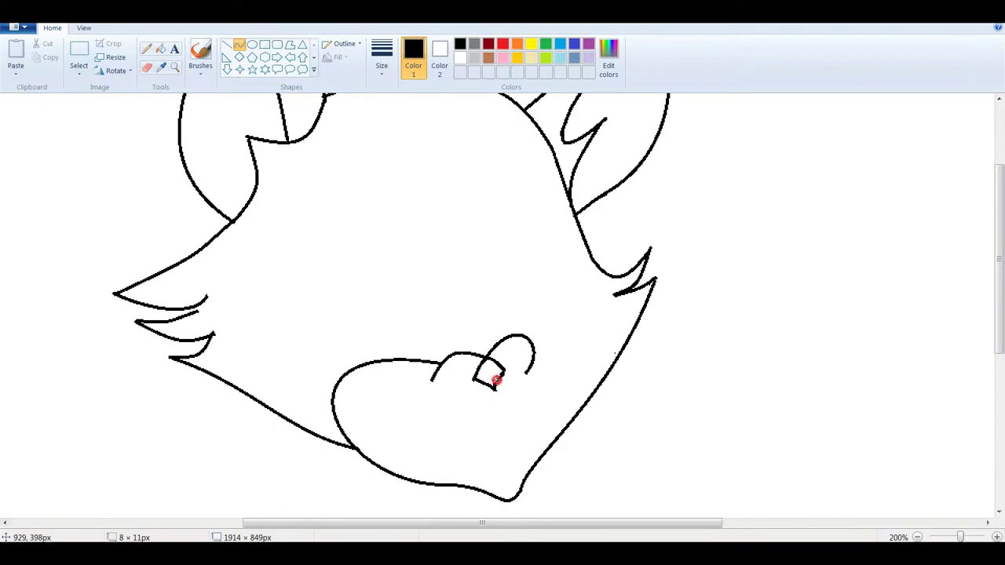
{"action": "key", "text": "ctrl+z"}
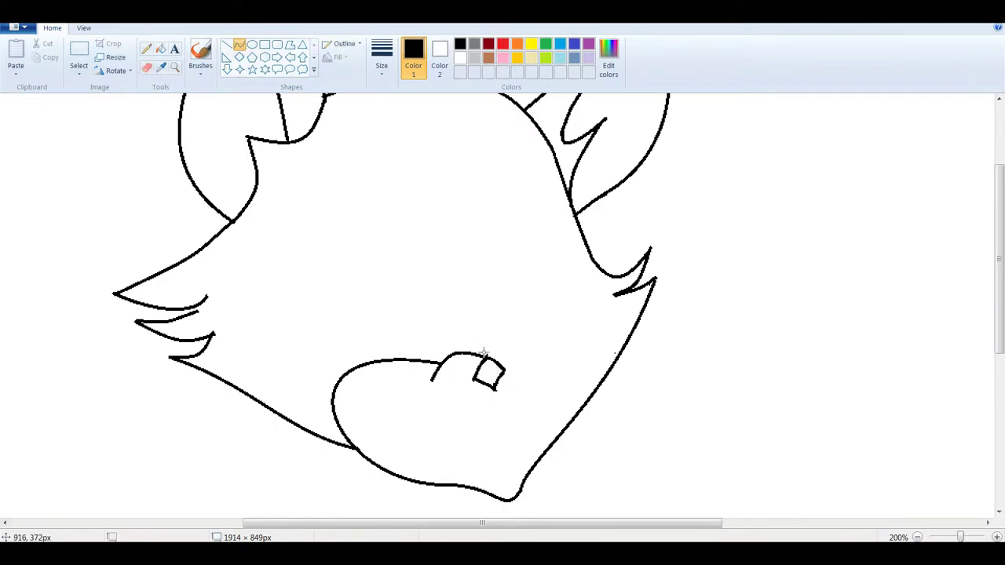
Draw the smiling open mouth beneath the nose and the tall rounded right side of the muzzle.
{"action": "mouse_move", "coordinate": [526, 403]}
{"action": "left_mouse_down"}
{"action": "mouse_move", "coordinate": [552, 348]}
{"action": "mouse_move", "coordinate": [520, 404]}
{"action": "mouse_move", "coordinate": [423, 397]}
{"action": "mouse_move", "coordinate": [489, 433]}
{"action": "mouse_move", "coordinate": [483, 415]}
{"action": "mouse_move", "coordinate": [461, 409]}
{"action": "mouse_move", "coordinate": [513, 447]}
{"action": "mouse_move", "coordinate": [504, 433]}
{"action": "mouse_move", "coordinate": [498, 463]}
{"action": "mouse_move", "coordinate": [513, 455]}
{"action": "mouse_move", "coordinate": [518, 403]}
{"action": "mouse_move", "coordinate": [485, 424]}
{"action": "left_mouse_up"}
{"action": "scroll", "coordinate": [561, 369], "scroll_direction": "up", "scroll_amount": 3}
{"action": "scroll", "coordinate": [577, 412], "scroll_direction": "down", "scroll_amount": 3}
{"action": "left_click_drag", "start_coordinate": [532, 339], "coordinate": [587, 413]}
{"action": "left_click_drag", "start_coordinate": [561, 377], "coordinate": [578, 248]}
{"action": "mouse_move", "coordinate": [597, 346]}
{"action": "left_mouse_down"}
{"action": "mouse_move", "coordinate": [649, 348]}
{"action": "mouse_move", "coordinate": [601, 340]}
{"action": "left_mouse_up"}
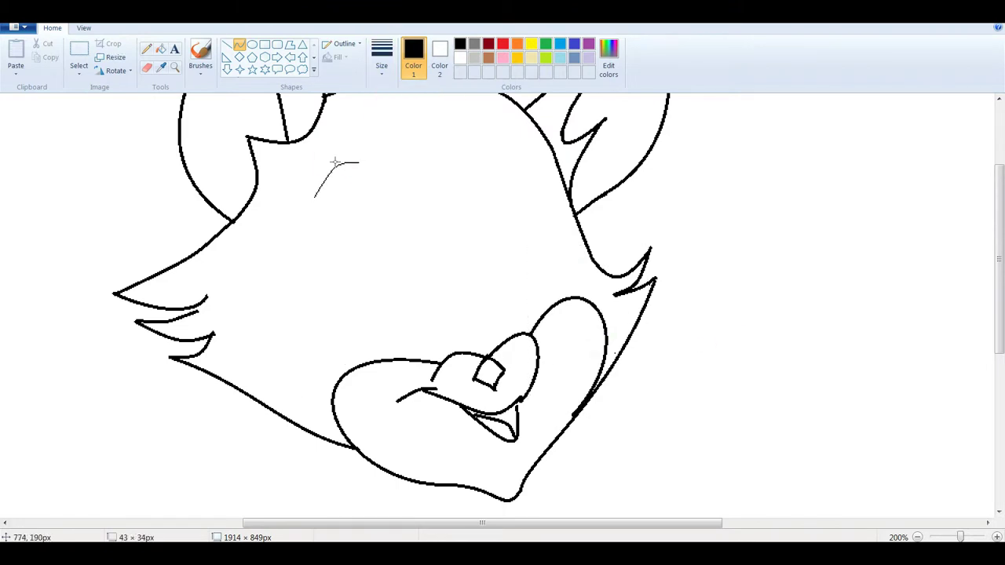
Draw two thin crescent-shaped eyebrows on the forehead with a finer line.
{"action": "left_click_drag", "start_coordinate": [352, 199], "coordinate": [345, 173]}
{"action": "scroll", "coordinate": [454, 253], "scroll_direction": "up", "scroll_amount": 3}
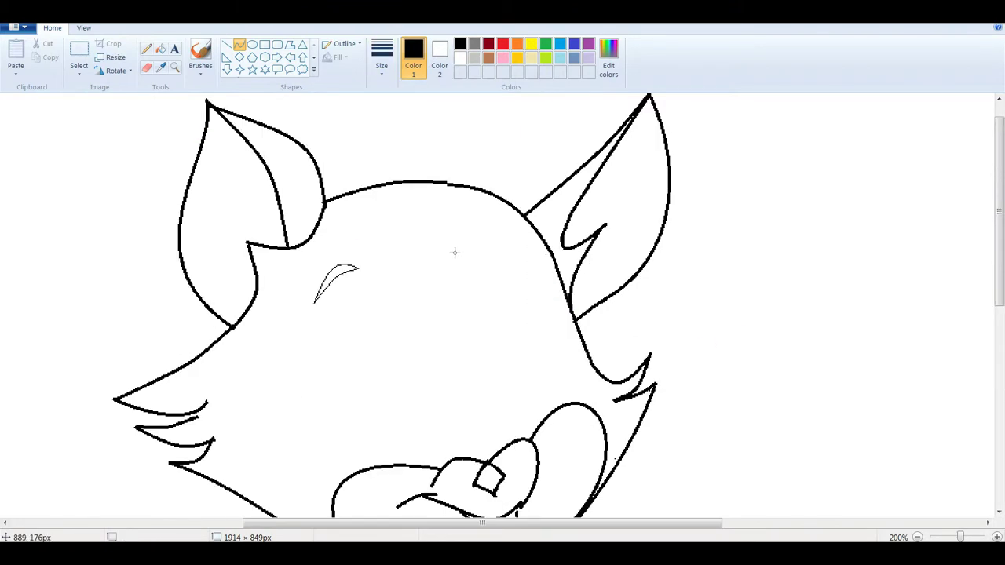
{"action": "left_click_drag", "start_coordinate": [503, 258], "coordinate": [485, 224]}
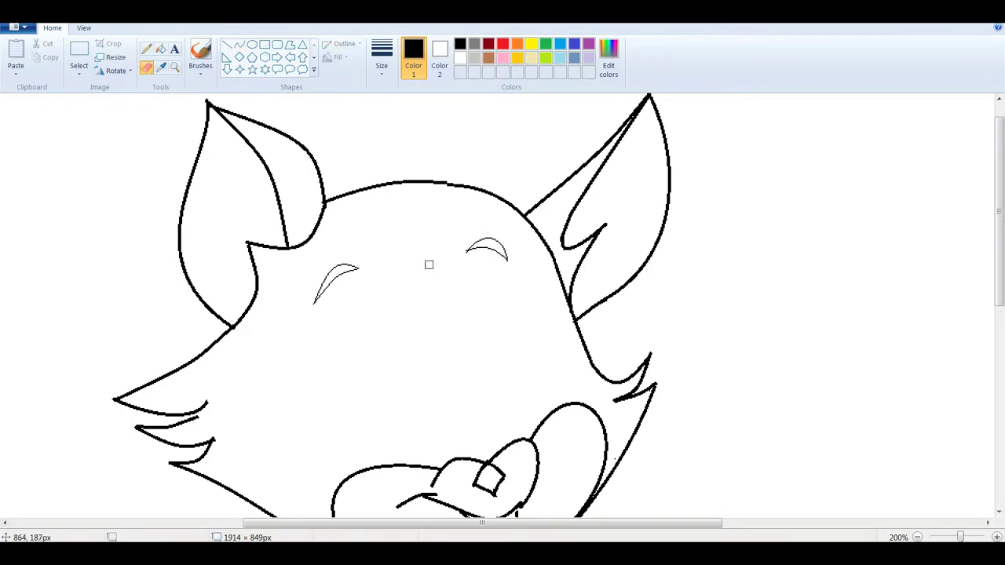
Redraw the left side of the muzzle as a taller arch and set a thicker line width.
{"action": "scroll", "coordinate": [452, 471], "scroll_direction": "down", "scroll_amount": 3}
{"action": "mouse_move", "coordinate": [333, 400]}
{"action": "left_mouse_down"}
{"action": "mouse_move", "coordinate": [436, 369]}
{"action": "mouse_move", "coordinate": [376, 276]}
{"action": "mouse_move", "coordinate": [390, 296]}
{"action": "left_mouse_up"}
{"action": "left_click", "coordinate": [382, 55]}
{"action": "left_click", "coordinate": [388, 123]}
Draw the left eye as a tall, slanted narrow oval standing on the nose.
{"action": "mouse_move", "coordinate": [421, 229]}
{"action": "left_mouse_down"}
{"action": "mouse_move", "coordinate": [387, 245]}
{"action": "mouse_move", "coordinate": [459, 334]}
{"action": "mouse_move", "coordinate": [433, 309]}
{"action": "left_mouse_up"}
{"action": "mouse_move", "coordinate": [416, 272]}
{"action": "left_mouse_down"}
{"action": "mouse_move", "coordinate": [370, 193]}
{"action": "mouse_move", "coordinate": [461, 261]}
{"action": "left_mouse_up"}
{"action": "left_click", "coordinate": [146, 67]}
{"action": "left_click", "coordinate": [239, 44]}
{"action": "left_click_drag", "start_coordinate": [409, 233], "coordinate": [456, 297]}
{"action": "left_click_drag", "start_coordinate": [433, 261], "coordinate": [431, 256]}
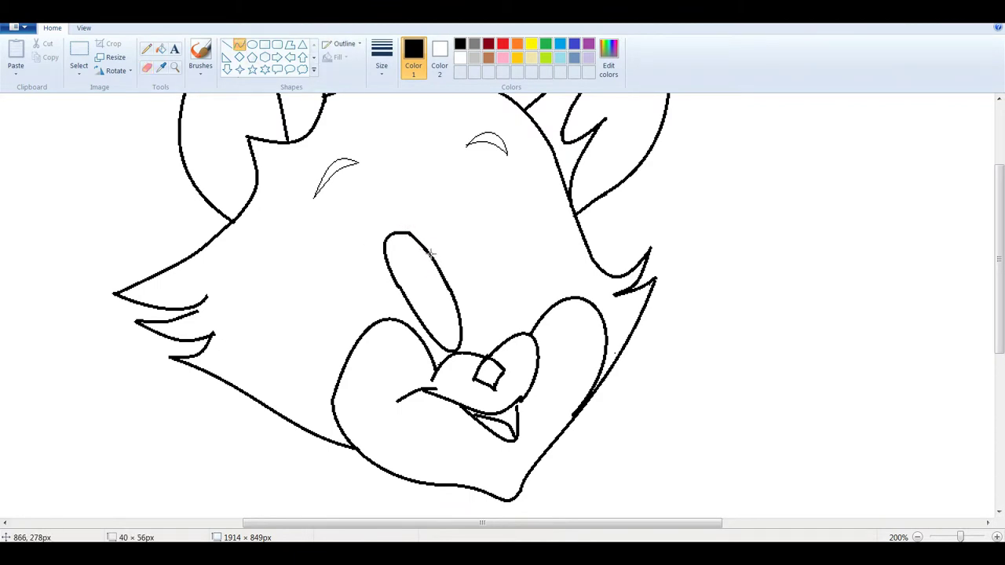
Erase the uneven top of the left eye and close it with a small smooth curve.
{"action": "scroll", "coordinate": [454, 255], "scroll_direction": "up", "scroll_amount": 1}
{"action": "left_click", "coordinate": [146, 67]}
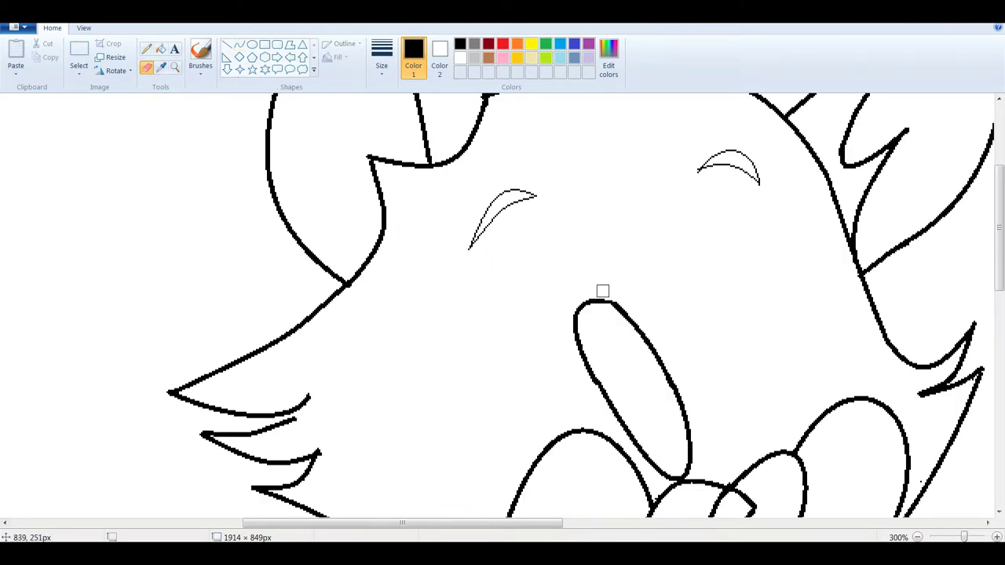
{"action": "left_click", "coordinate": [239, 44]}
{"action": "mouse_move", "coordinate": [599, 301]}
{"action": "left_mouse_down"}
{"action": "mouse_move", "coordinate": [624, 314]}
{"action": "mouse_move", "coordinate": [610, 298]}
{"action": "left_mouse_up"}
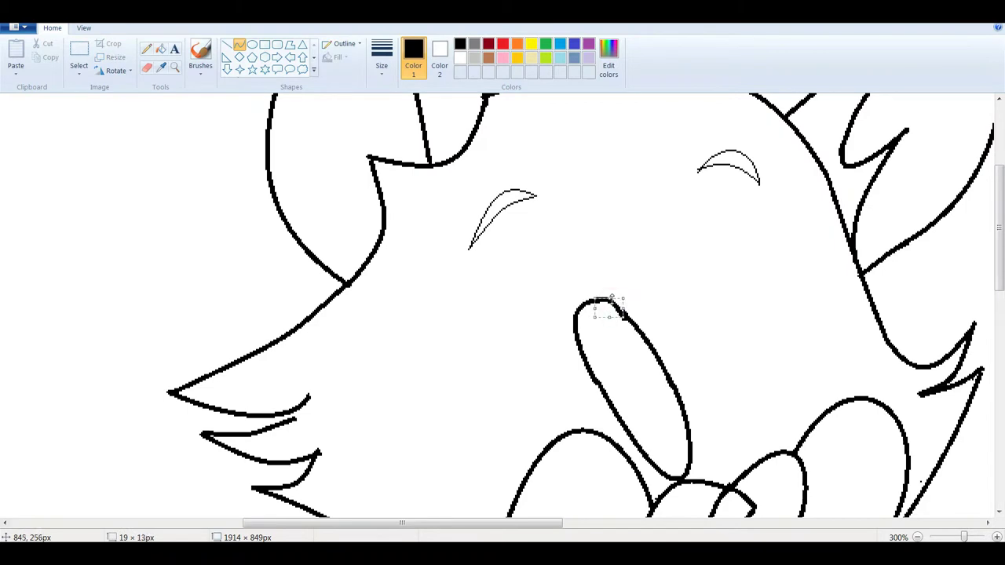
{"action": "scroll", "coordinate": [596, 275], "scroll_direction": "down", "scroll_amount": 3}
{"action": "scroll", "coordinate": [819, 383], "scroll_direction": "up", "scroll_amount": 3}
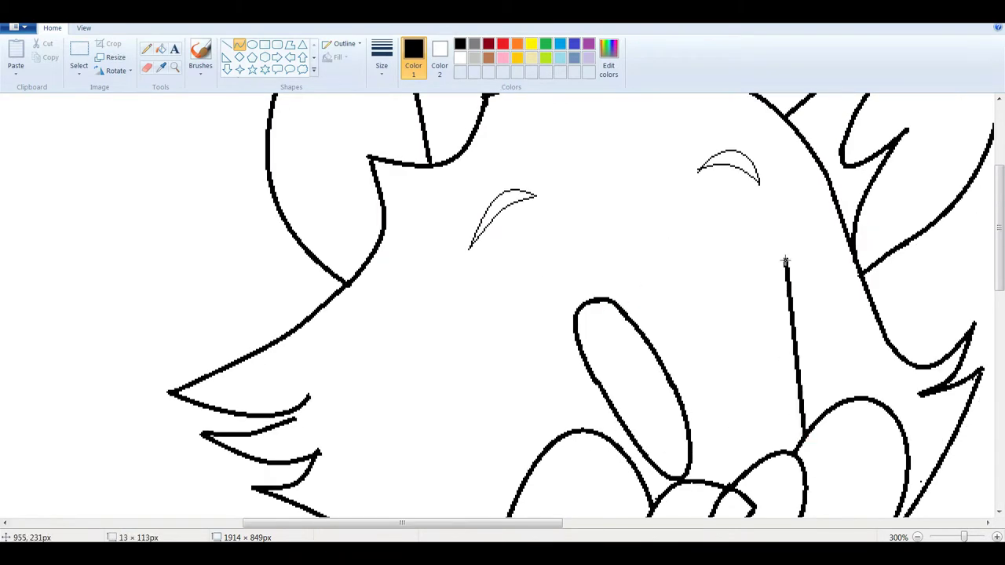
Draw the right eye as a tall, slanted narrow oval resting on the right muzzle lobe.
{"action": "left_click_drag", "start_coordinate": [738, 303], "coordinate": [792, 276]}
{"action": "mouse_move", "coordinate": [816, 377]}
{"action": "left_mouse_down"}
{"action": "mouse_move", "coordinate": [839, 343]}
{"action": "mouse_move", "coordinate": [742, 330]}
{"action": "mouse_move", "coordinate": [666, 172]}
{"action": "mouse_move", "coordinate": [777, 238]}
{"action": "mouse_move", "coordinate": [765, 359]}
{"action": "mouse_move", "coordinate": [579, 299]}
{"action": "mouse_move", "coordinate": [580, 348]}
{"action": "left_mouse_up"}
{"action": "left_click", "coordinate": [146, 67]}
{"action": "left_click", "coordinate": [79, 55]}
{"action": "mouse_move", "coordinate": [684, 214]}
{"action": "left_mouse_down"}
{"action": "mouse_move", "coordinate": [796, 314]}
{"action": "mouse_move", "coordinate": [745, 298]}
{"action": "left_mouse_up"}
{"action": "left_click", "coordinate": [239, 44]}
{"action": "mouse_move", "coordinate": [710, 229]}
{"action": "left_mouse_down"}
{"action": "mouse_move", "coordinate": [760, 334]}
{"action": "mouse_move", "coordinate": [801, 306]}
{"action": "left_mouse_up"}
Lengthen the left eye by erasing its upper part and redrawing both sides higher.
{"action": "left_click_drag", "start_coordinate": [593, 367], "coordinate": [642, 346]}
{"action": "left_click_drag", "start_coordinate": [583, 307], "coordinate": [610, 253]}
{"action": "left_click_drag", "start_coordinate": [620, 299], "coordinate": [606, 329]}
{"action": "left_click", "coordinate": [470, 332]}
{"action": "left_click_drag", "start_coordinate": [571, 267], "coordinate": [600, 385]}
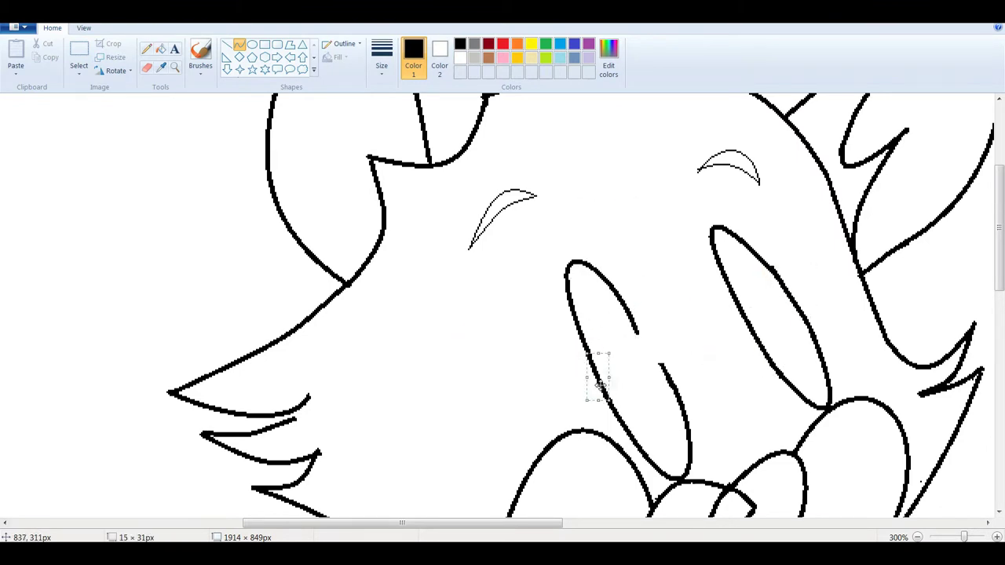
{"action": "mouse_move", "coordinate": [628, 325]}
{"action": "left_mouse_down"}
{"action": "mouse_move", "coordinate": [530, 289]}
{"action": "mouse_move", "coordinate": [687, 412]}
{"action": "left_mouse_up"}
{"action": "left_click_drag", "start_coordinate": [667, 369], "coordinate": [658, 363]}
{"action": "left_click", "coordinate": [146, 68]}
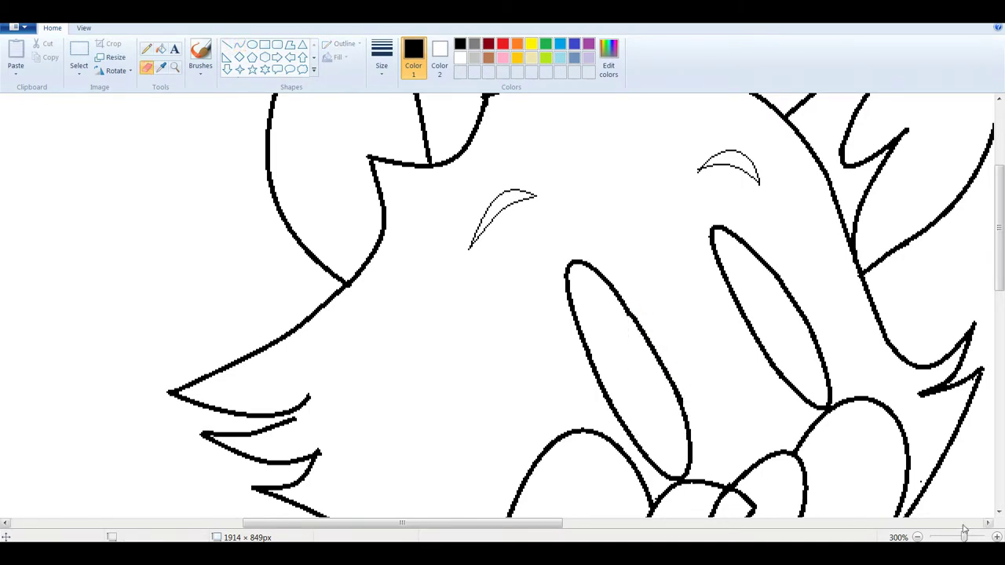
Draw a thin-lined tapered iris inside the lower part of the left eye.
{"action": "left_click", "coordinate": [239, 44]}
{"action": "left_click_drag", "start_coordinate": [634, 370], "coordinate": [668, 464]}
{"action": "key", "text": "ctrl+z"}
{"action": "mouse_move", "coordinate": [645, 421]}
{"action": "left_mouse_down"}
{"action": "mouse_move", "coordinate": [682, 413]}
{"action": "mouse_move", "coordinate": [665, 438]}
{"action": "mouse_move", "coordinate": [648, 423]}
{"action": "mouse_move", "coordinate": [666, 369]}
{"action": "mouse_move", "coordinate": [640, 409]}
{"action": "left_mouse_up"}
{"action": "left_click", "coordinate": [146, 67]}
{"action": "scroll", "coordinate": [667, 412], "scroll_direction": "up", "scroll_amount": 1}
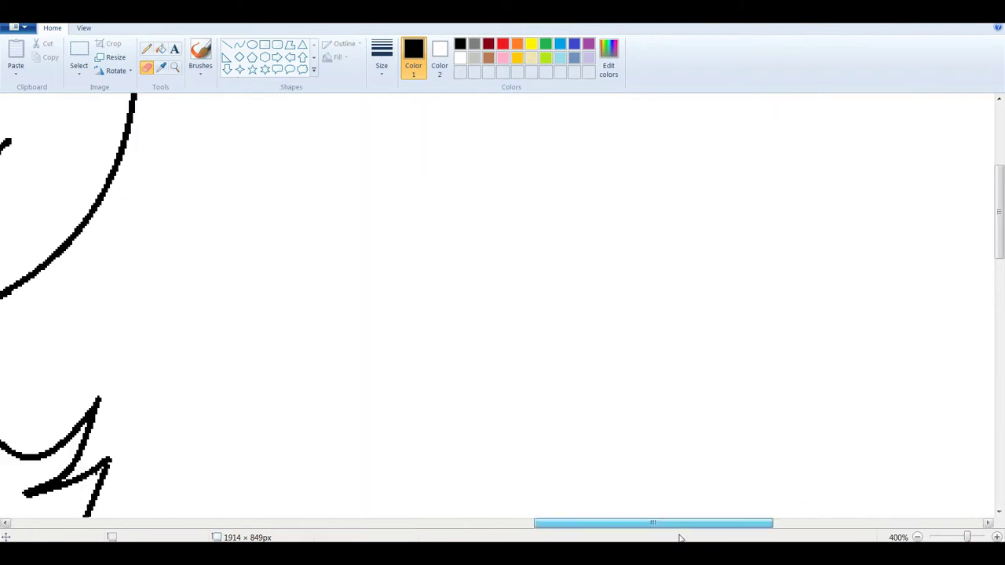
{"action": "left_click_drag", "start_coordinate": [388, 523], "coordinate": [502, 523]}
{"action": "left_click", "coordinate": [239, 44]}
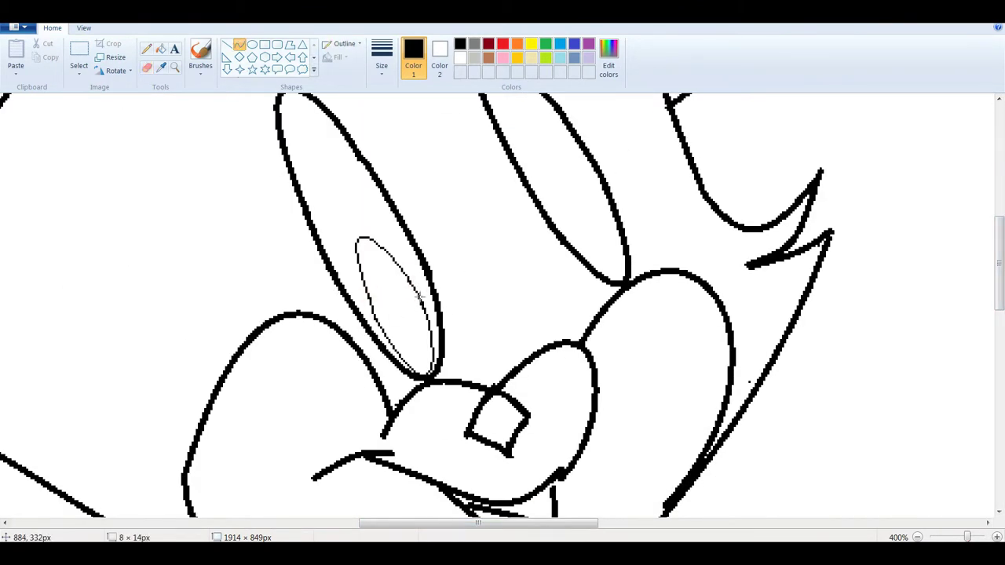
Draw a matching thin iris inside the right eye and add small oval pupils to both eyes.
{"action": "scroll", "coordinate": [419, 291], "scroll_direction": "up", "scroll_amount": 2}
{"action": "left_click_drag", "start_coordinate": [569, 324], "coordinate": [621, 383]}
{"action": "left_click_drag", "start_coordinate": [612, 338], "coordinate": [587, 248]}
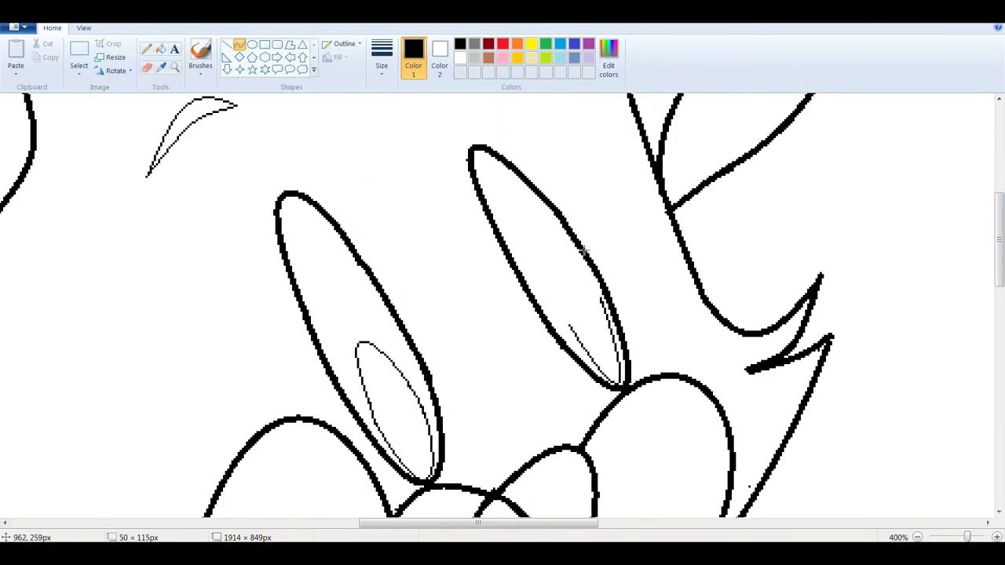
{"action": "mouse_move", "coordinate": [598, 306]}
{"action": "left_mouse_down"}
{"action": "mouse_move", "coordinate": [498, 174]}
{"action": "mouse_move", "coordinate": [607, 292]}
{"action": "left_mouse_up"}
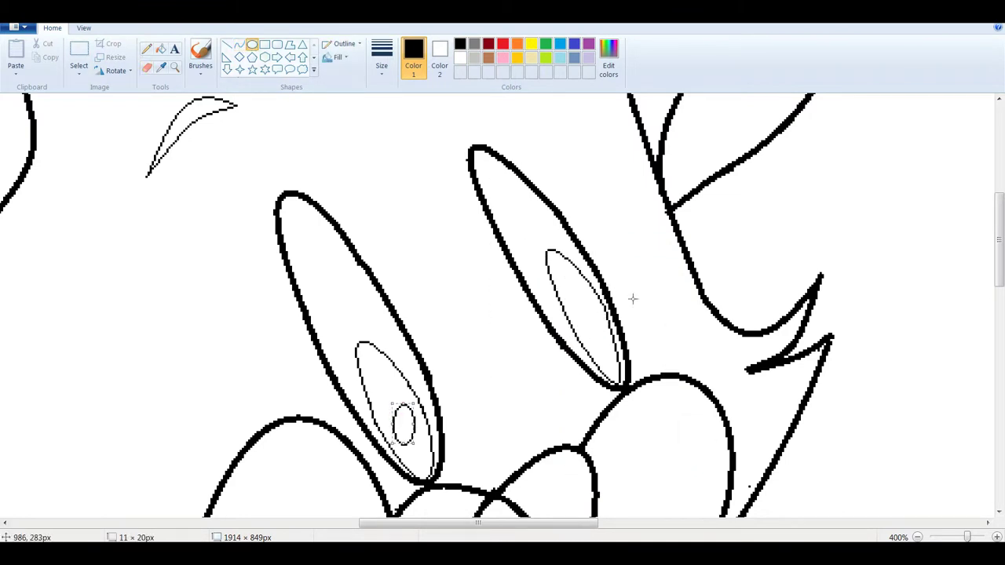
{"action": "left_click_drag", "start_coordinate": [583, 306], "coordinate": [598, 333]}
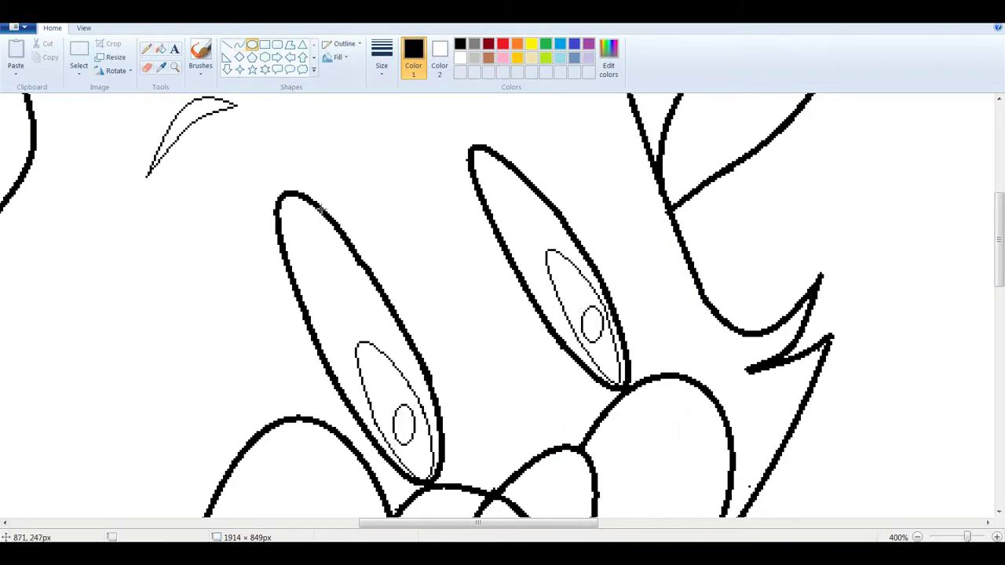
Fill the eyebrows, both pupils and the nose tip with black.
{"action": "left_click", "coordinate": [952, 537]}
{"action": "left_click", "coordinate": [161, 48]}
{"action": "left_click", "coordinate": [394, 174]}
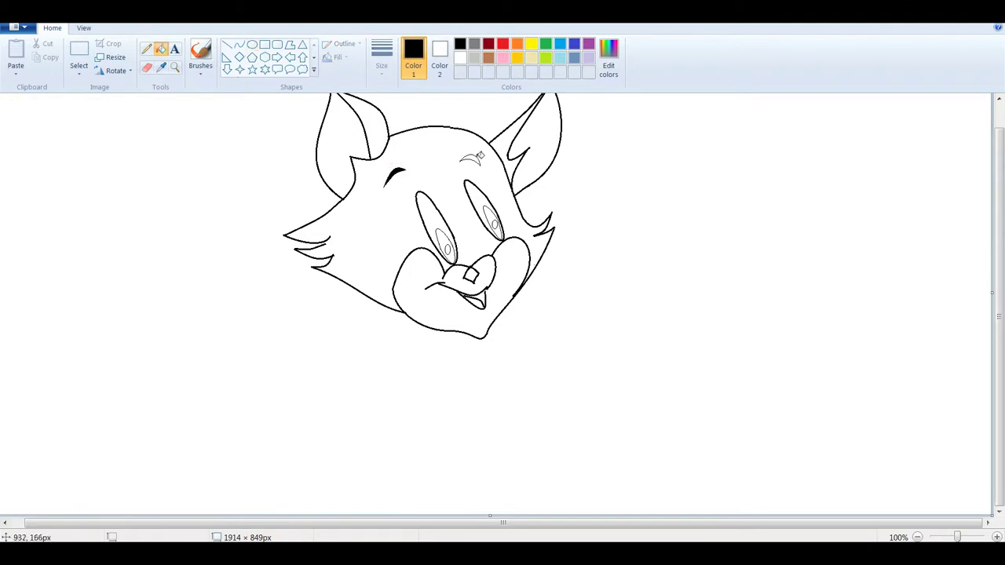
{"action": "scroll", "coordinate": [520, 209], "scroll_direction": "up", "scroll_amount": 1}
{"action": "left_click", "coordinate": [146, 68]}
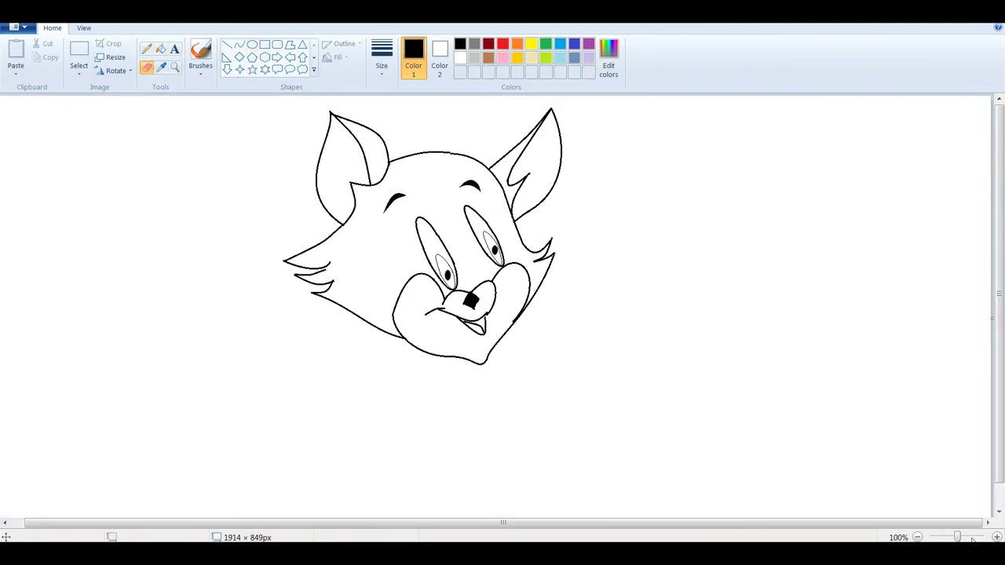
Narrow the upper part of the right eye by erasing its left edge and redrawing it further inward.
{"action": "scroll", "coordinate": [503, 502], "scroll_direction": "up", "scroll_amount": 2}
{"action": "left_click_drag", "start_coordinate": [502, 525], "coordinate": [629, 524]}
{"action": "scroll", "coordinate": [403, 314], "scroll_direction": "down", "scroll_amount": 3}
{"action": "mouse_move", "coordinate": [379, 276]}
{"action": "left_mouse_down"}
{"action": "mouse_move", "coordinate": [366, 196]}
{"action": "mouse_move", "coordinate": [428, 355]}
{"action": "left_mouse_up"}
{"action": "left_click", "coordinate": [238, 45]}
{"action": "mouse_move", "coordinate": [376, 259]}
{"action": "left_mouse_down"}
{"action": "mouse_move", "coordinate": [370, 285]}
{"action": "mouse_move", "coordinate": [338, 205]}
{"action": "mouse_move", "coordinate": [385, 178]}
{"action": "mouse_move", "coordinate": [366, 192]}
{"action": "left_mouse_up"}
{"action": "left_click", "coordinate": [146, 66]}
{"action": "left_click_drag", "start_coordinate": [964, 536], "coordinate": [951, 536]}
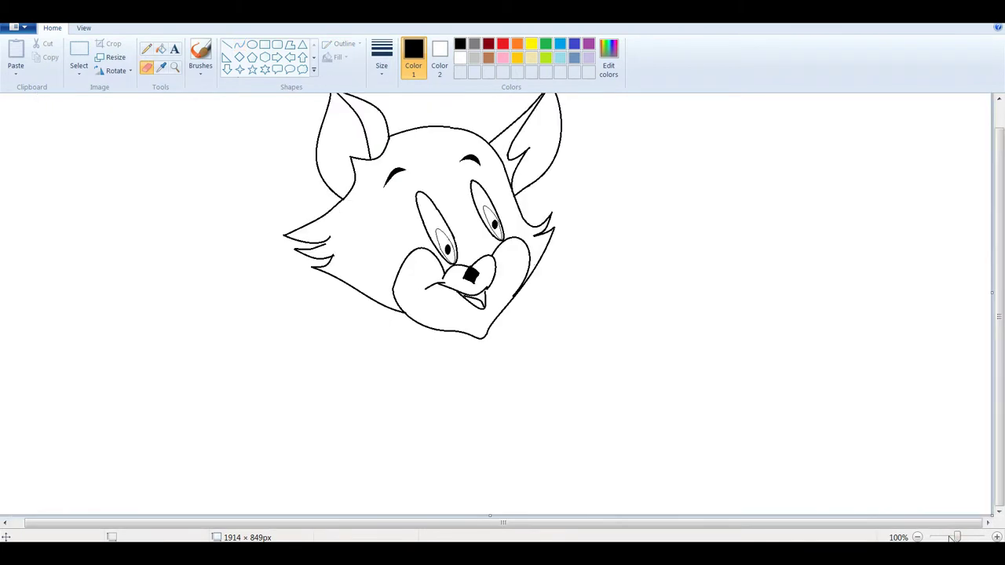
Erase the lower end of the right eye and redraw it with longer curves meeting at the muzzle.
{"action": "left_click", "coordinate": [978, 536]}
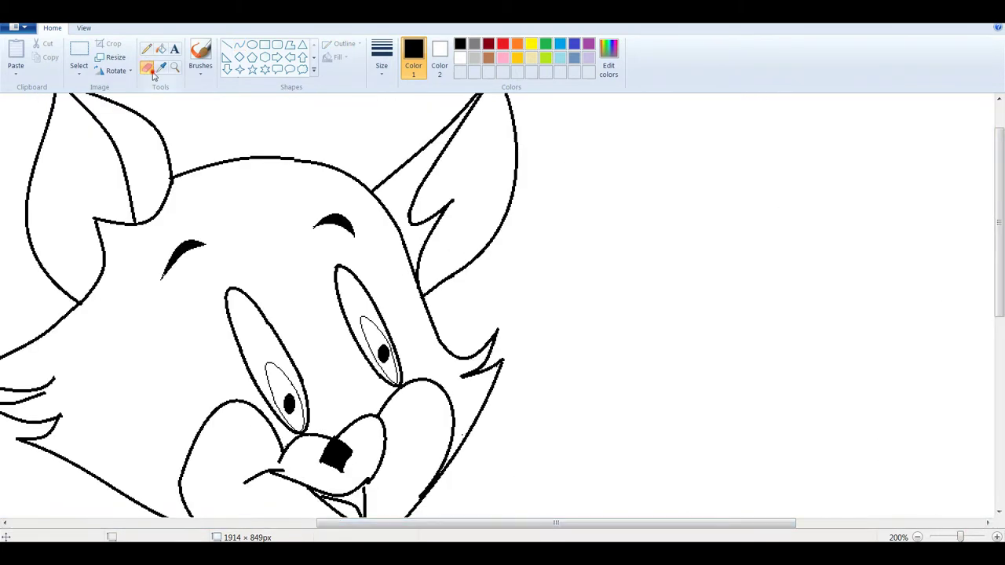
{"action": "left_click", "coordinate": [238, 44]}
{"action": "key", "text": "ctrl+Page_Up"}
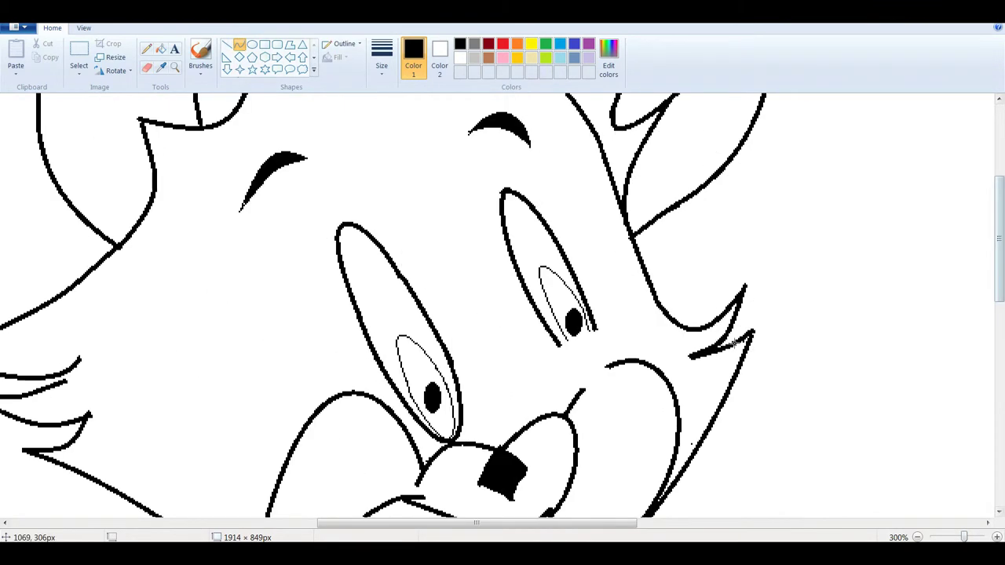
{"action": "mouse_move", "coordinate": [596, 318]}
{"action": "left_mouse_down"}
{"action": "mouse_move", "coordinate": [582, 389]}
{"action": "mouse_move", "coordinate": [598, 380]}
{"action": "left_mouse_up"}
{"action": "left_click_drag", "start_coordinate": [620, 420], "coordinate": [579, 350]}
{"action": "key", "text": "e"}
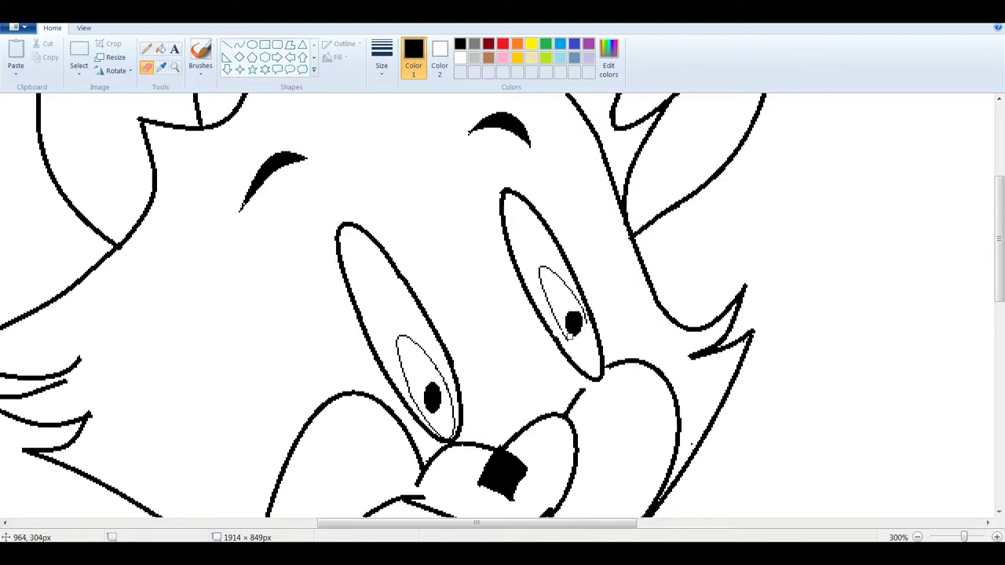
Complete the lower end of the right iris with a curve and give both eyes round pupils filled with black.
{"action": "key", "text": "c"}
{"action": "left_click_drag", "start_coordinate": [569, 311], "coordinate": [601, 385]}
{"action": "left_click_drag", "start_coordinate": [587, 348], "coordinate": [585, 342]}
{"action": "key", "text": "o"}
{"action": "left_click_drag", "start_coordinate": [415, 378], "coordinate": [445, 410]}
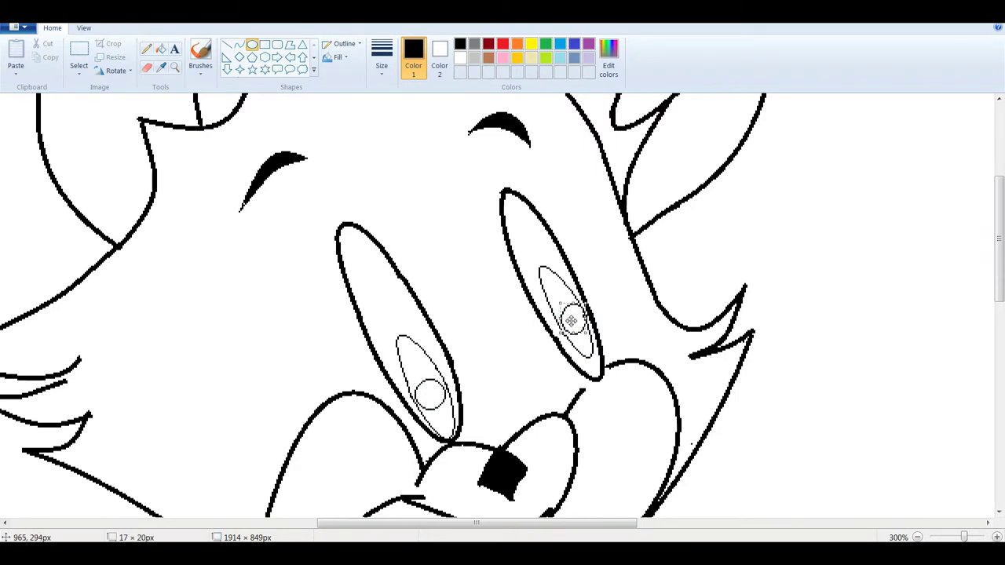
{"action": "key", "text": "k"}
{"action": "left_click", "coordinate": [430, 392]}
{"action": "left_click", "coordinate": [568, 316]}
{"action": "scroll", "coordinate": [568, 316], "scroll_direction": "up", "scroll_amount": 2}
{"action": "scroll", "coordinate": [568, 316], "scroll_direction": "down", "scroll_amount": 2}
Select the whole cat head and move it toward the right half of the canvas, making room for the body.
{"action": "key", "text": "c"}
{"action": "left_click", "coordinate": [939, 539]}
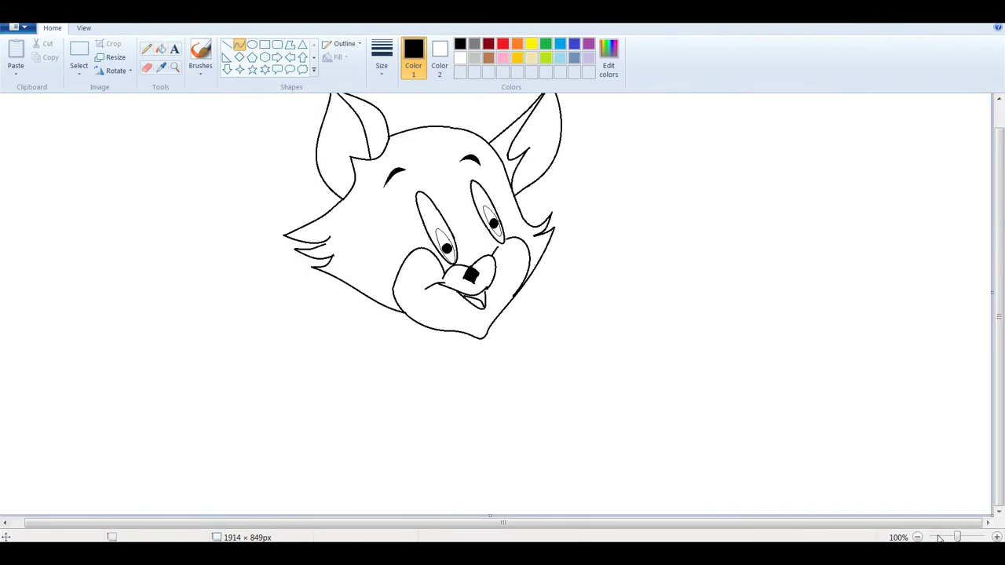
{"action": "left_click", "coordinate": [382, 57]}
{"action": "left_click", "coordinate": [78, 59]}
{"action": "left_click_drag", "start_coordinate": [162, 97], "coordinate": [595, 357]}
{"action": "mouse_move", "coordinate": [574, 322]}
{"action": "left_mouse_down"}
{"action": "mouse_move", "coordinate": [765, 334]}
{"action": "mouse_move", "coordinate": [751, 341]}
{"action": "left_mouse_up"}
{"action": "left_click", "coordinate": [576, 312]}
Draw the back as a long curve from below the left cheek to the rump, and add a pointed, curved tail.
{"action": "left_click", "coordinate": [239, 43]}
{"action": "mouse_move", "coordinate": [578, 313]}
{"action": "left_mouse_down"}
{"action": "mouse_move", "coordinate": [340, 432]}
{"action": "mouse_move", "coordinate": [501, 392]}
{"action": "mouse_move", "coordinate": [370, 385]}
{"action": "mouse_move", "coordinate": [362, 371]}
{"action": "left_mouse_up"}
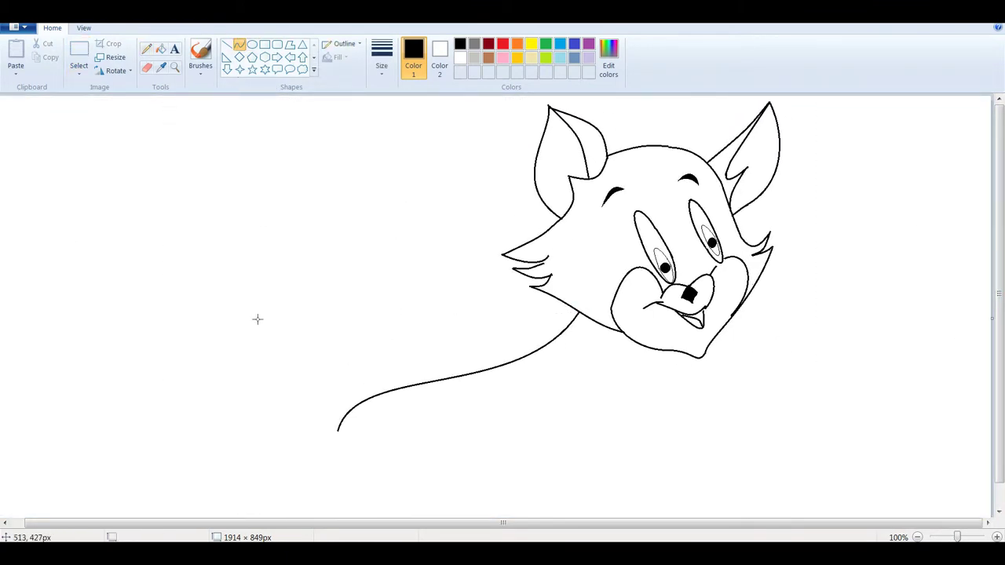
{"action": "mouse_move", "coordinate": [343, 473]}
{"action": "left_mouse_down"}
{"action": "mouse_move", "coordinate": [307, 341]}
{"action": "mouse_move", "coordinate": [256, 377]}
{"action": "mouse_move", "coordinate": [272, 432]}
{"action": "left_mouse_up"}
{"action": "scroll", "coordinate": [369, 466], "scroll_direction": "down", "scroll_amount": 1}
Draw the hind thigh with a curve beside the rump and add a curved line for the foot's underside.
{"action": "left_click_drag", "start_coordinate": [393, 414], "coordinate": [388, 484]}
{"action": "left_click_drag", "start_coordinate": [390, 449], "coordinate": [324, 465]}
{"action": "key", "text": "ctrl+z"}
{"action": "mouse_move", "coordinate": [390, 413]}
{"action": "left_mouse_down"}
{"action": "mouse_move", "coordinate": [352, 465]}
{"action": "mouse_move", "coordinate": [365, 437]}
{"action": "mouse_move", "coordinate": [357, 431]}
{"action": "mouse_move", "coordinate": [345, 461]}
{"action": "mouse_move", "coordinate": [419, 465]}
{"action": "left_mouse_up"}
{"action": "left_click_drag", "start_coordinate": [382, 464], "coordinate": [386, 479]}
{"action": "left_click", "coordinate": [385, 478]}
Draw both sides of the neck and chest with curves running down from the chin, adding small fur tips.
{"action": "mouse_move", "coordinate": [677, 327]}
{"action": "left_mouse_down"}
{"action": "mouse_move", "coordinate": [675, 366]}
{"action": "mouse_move", "coordinate": [655, 403]}
{"action": "mouse_move", "coordinate": [607, 436]}
{"action": "mouse_move", "coordinate": [639, 416]}
{"action": "left_mouse_up"}
{"action": "left_click", "coordinate": [724, 414]}
{"action": "key", "text": "ctrl+z"}
{"action": "left_click_drag", "start_coordinate": [626, 310], "coordinate": [617, 361]}
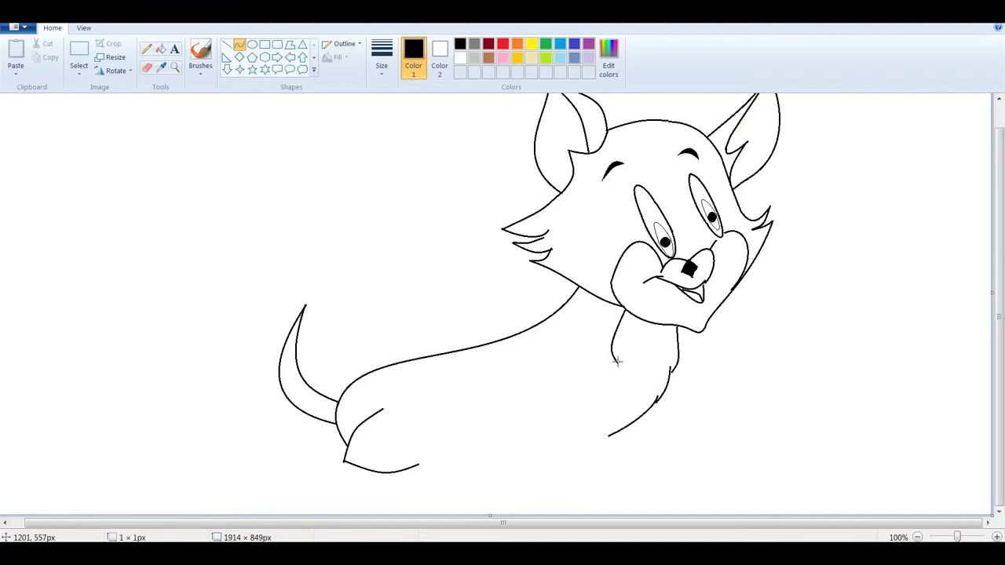
{"action": "left_click_drag", "start_coordinate": [610, 402], "coordinate": [633, 327]}
{"action": "key", "text": "Escape"}
{"action": "mouse_move", "coordinate": [628, 413]}
{"action": "left_mouse_down"}
{"action": "mouse_move", "coordinate": [625, 339]}
{"action": "mouse_move", "coordinate": [623, 388]}
{"action": "mouse_move", "coordinate": [615, 371]}
{"action": "mouse_move", "coordinate": [590, 407]}
{"action": "mouse_move", "coordinate": [630, 381]}
{"action": "mouse_move", "coordinate": [599, 461]}
{"action": "left_mouse_up"}
{"action": "key", "text": "Escape"}
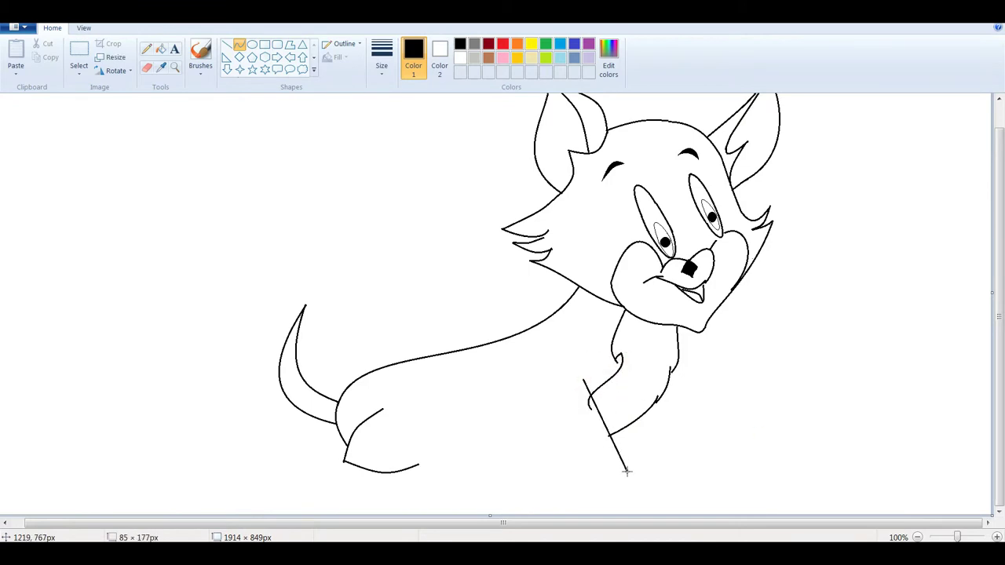
Draw the front edge of the near front leg and the curved top of its paw.
{"action": "mouse_move", "coordinate": [587, 424]}
{"action": "left_mouse_down"}
{"action": "mouse_move", "coordinate": [606, 488]}
{"action": "mouse_move", "coordinate": [620, 448]}
{"action": "left_mouse_up"}
{"action": "key", "text": "s"}
{"action": "left_click_drag", "start_coordinate": [554, 451], "coordinate": [637, 468]}
Erase the hind foot's underside line and draw the near front leg's elbow, back edge and sole.
{"action": "key", "text": "e"}
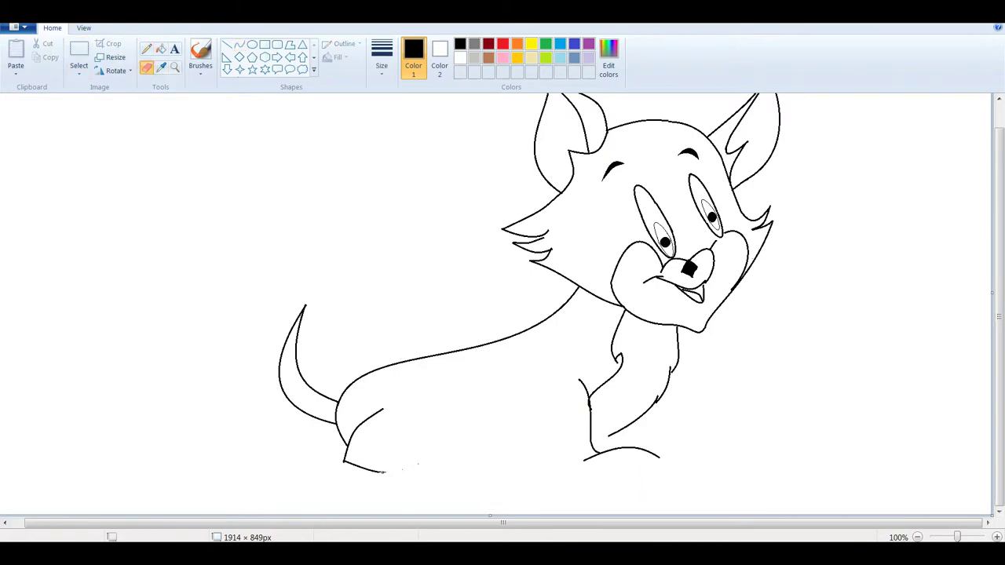
{"action": "left_click", "coordinate": [239, 45]}
{"action": "mouse_move", "coordinate": [547, 395]}
{"action": "left_mouse_down"}
{"action": "mouse_move", "coordinate": [601, 486]}
{"action": "mouse_move", "coordinate": [532, 464]}
{"action": "mouse_move", "coordinate": [524, 494]}
{"action": "left_mouse_up"}
{"action": "left_click_drag", "start_coordinate": [563, 462], "coordinate": [569, 469]}
{"action": "left_click", "coordinate": [327, 281]}
{"action": "key", "text": "e"}
{"action": "mouse_move", "coordinate": [555, 399]}
{"action": "left_mouse_down"}
{"action": "mouse_move", "coordinate": [552, 431]}
{"action": "mouse_move", "coordinate": [540, 416]}
{"action": "left_mouse_up"}
{"action": "left_click", "coordinate": [239, 45]}
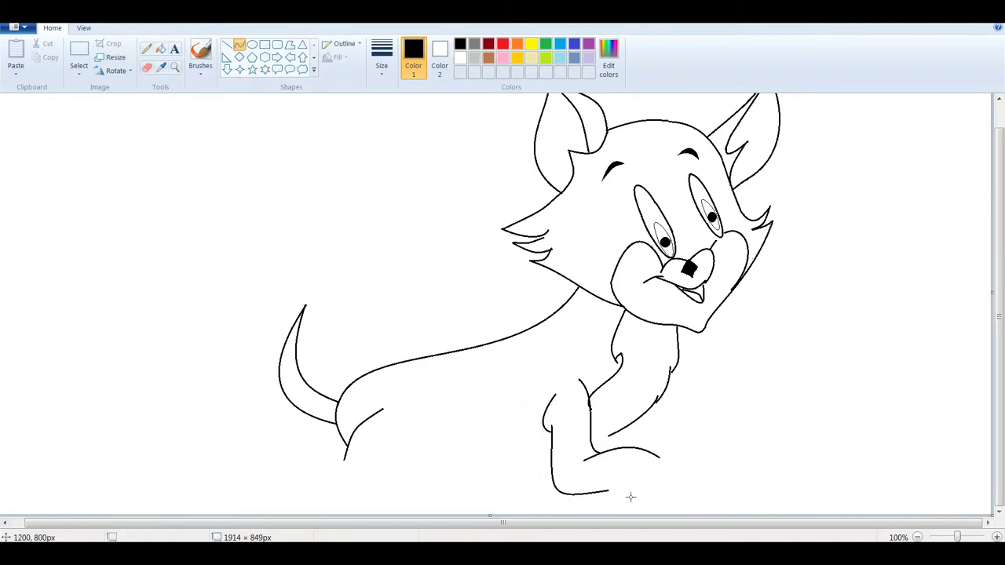
Draw the toes of the near front paw with short curves and connect them to the sole.
{"action": "scroll", "coordinate": [637, 501], "scroll_direction": "up", "scroll_amount": 1}
{"action": "scroll", "coordinate": [402, 371], "scroll_direction": "down", "scroll_amount": 5}
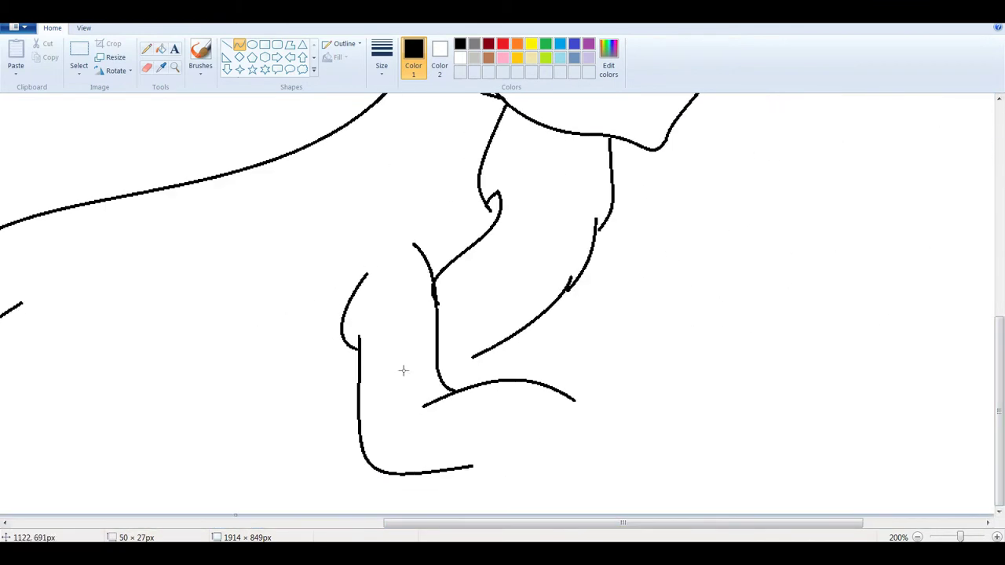
{"action": "left_click_drag", "start_coordinate": [496, 461], "coordinate": [511, 458]}
{"action": "left_click_drag", "start_coordinate": [523, 411], "coordinate": [507, 454]}
{"action": "left_click_drag", "start_coordinate": [581, 432], "coordinate": [549, 448]}
{"action": "left_click_drag", "start_coordinate": [577, 400], "coordinate": [559, 430]}
{"action": "mouse_move", "coordinate": [560, 430]}
{"action": "left_mouse_down"}
{"action": "mouse_move", "coordinate": [628, 411]}
{"action": "mouse_move", "coordinate": [570, 419]}
{"action": "mouse_move", "coordinate": [589, 416]}
{"action": "left_mouse_up"}
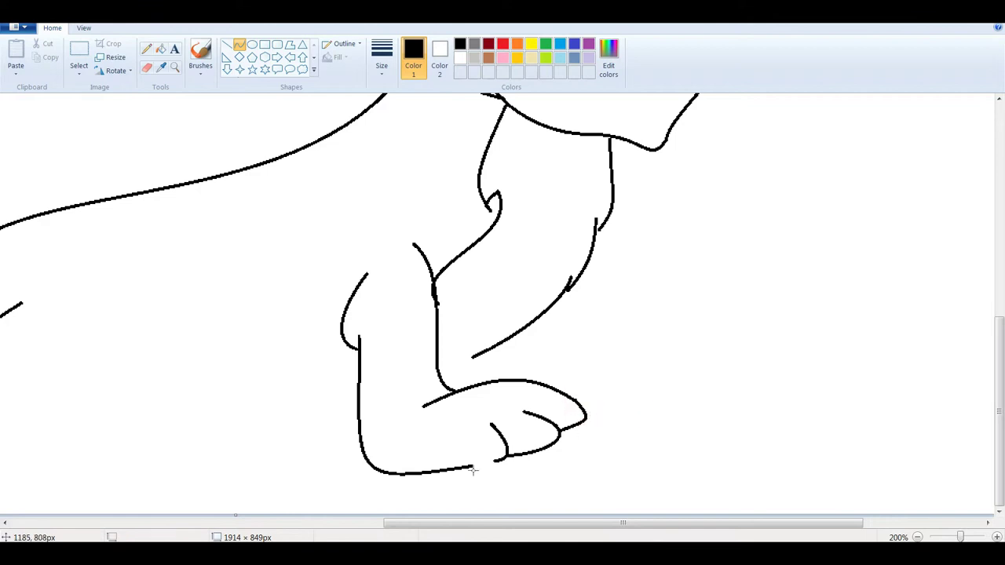
{"action": "left_click_drag", "start_coordinate": [472, 472], "coordinate": [493, 463]}
Draw the rounded heel, sole and toes of the hind paw with curves.
{"action": "left_click_drag", "start_coordinate": [623, 522], "coordinate": [395, 522]}
{"action": "left_click_drag", "start_coordinate": [423, 379], "coordinate": [532, 449]}
{"action": "mouse_move", "coordinate": [475, 427]}
{"action": "left_mouse_down"}
{"action": "mouse_move", "coordinate": [403, 462]}
{"action": "mouse_move", "coordinate": [467, 477]}
{"action": "left_mouse_up"}
{"action": "mouse_move", "coordinate": [510, 400]}
{"action": "left_mouse_down"}
{"action": "mouse_move", "coordinate": [556, 449]}
{"action": "mouse_move", "coordinate": [549, 406]}
{"action": "mouse_move", "coordinate": [546, 416]}
{"action": "left_mouse_up"}
{"action": "mouse_move", "coordinate": [531, 451]}
{"action": "left_mouse_down"}
{"action": "mouse_move", "coordinate": [515, 457]}
{"action": "mouse_move", "coordinate": [557, 444]}
{"action": "mouse_move", "coordinate": [540, 454]}
{"action": "left_mouse_up"}
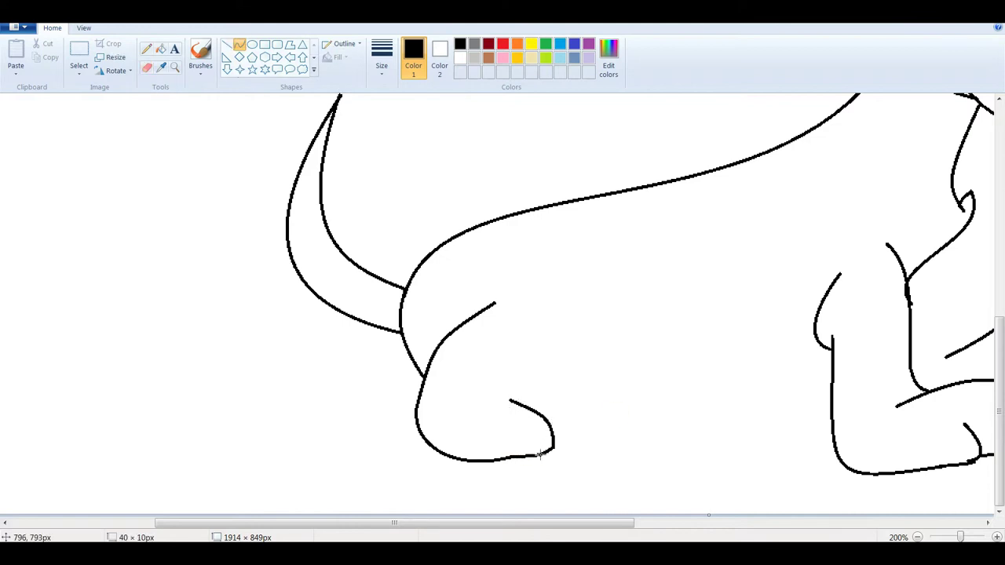
{"action": "left_click_drag", "start_coordinate": [544, 412], "coordinate": [601, 415]}
Draw two curved belly lines between the hind paw and the near front leg.
{"action": "mouse_move", "coordinate": [549, 387]}
{"action": "left_mouse_down"}
{"action": "mouse_move", "coordinate": [554, 448]}
{"action": "mouse_move", "coordinate": [614, 441]}
{"action": "mouse_move", "coordinate": [548, 359]}
{"action": "mouse_move", "coordinate": [567, 343]}
{"action": "mouse_move", "coordinate": [675, 377]}
{"action": "mouse_move", "coordinate": [628, 436]}
{"action": "mouse_move", "coordinate": [634, 421]}
{"action": "mouse_move", "coordinate": [816, 339]}
{"action": "left_mouse_up"}
{"action": "mouse_move", "coordinate": [738, 361]}
{"action": "left_mouse_down"}
{"action": "mouse_move", "coordinate": [748, 429]}
{"action": "mouse_move", "coordinate": [770, 389]}
{"action": "left_mouse_up"}
{"action": "mouse_move", "coordinate": [831, 385]}
{"action": "left_mouse_down"}
{"action": "mouse_move", "coordinate": [730, 411]}
{"action": "mouse_move", "coordinate": [648, 402]}
{"action": "left_mouse_up"}
{"action": "mouse_move", "coordinate": [738, 413]}
{"action": "left_mouse_down"}
{"action": "mouse_move", "coordinate": [759, 417]}
{"action": "mouse_move", "coordinate": [795, 401]}
{"action": "left_mouse_up"}
Draw the far front leg below the chest with its paw and toe curves.
{"action": "left_click_drag", "start_coordinate": [553, 522], "coordinate": [746, 522]}
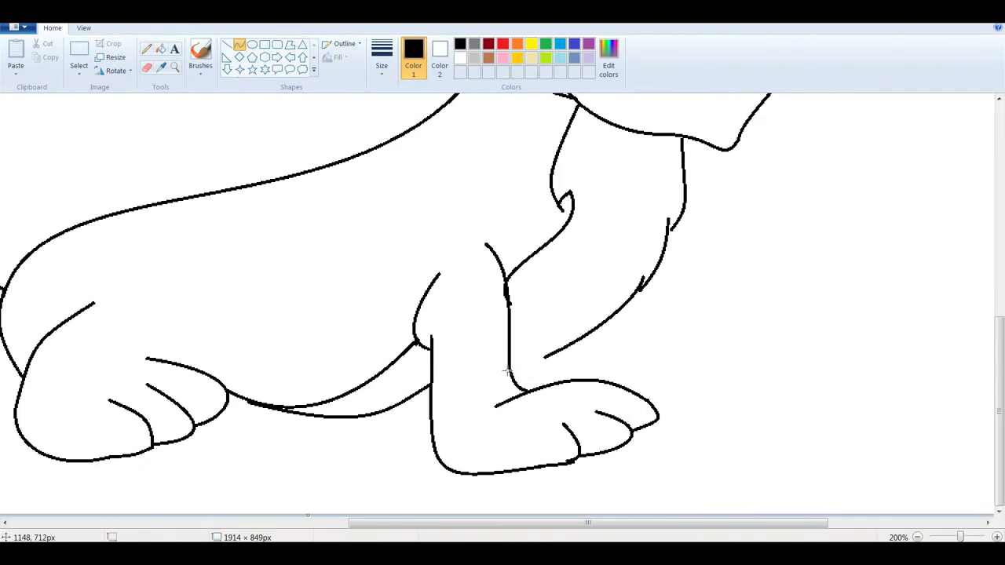
{"action": "left_click_drag", "start_coordinate": [638, 294], "coordinate": [635, 346]}
{"action": "mouse_move", "coordinate": [633, 321]}
{"action": "left_mouse_down"}
{"action": "mouse_move", "coordinate": [626, 318]}
{"action": "mouse_move", "coordinate": [705, 362]}
{"action": "mouse_move", "coordinate": [667, 338]}
{"action": "mouse_move", "coordinate": [688, 391]}
{"action": "left_mouse_up"}
{"action": "mouse_move", "coordinate": [681, 374]}
{"action": "left_mouse_down"}
{"action": "mouse_move", "coordinate": [691, 378]}
{"action": "mouse_move", "coordinate": [648, 403]}
{"action": "left_mouse_up"}
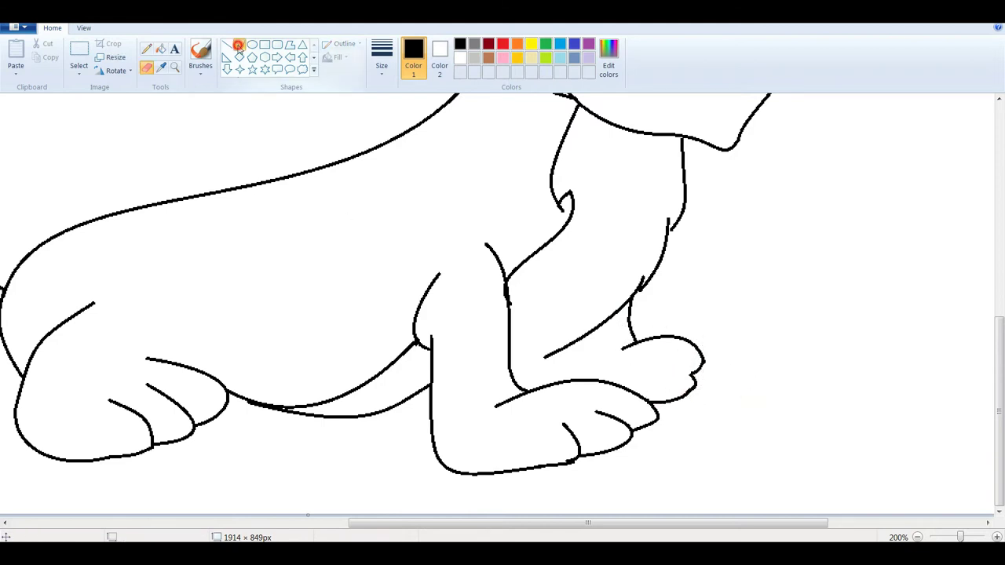
{"action": "left_click_drag", "start_coordinate": [643, 365], "coordinate": [667, 364]}
Rework the lower chest line so it meets the near front leg, and add the far leg's back edge.
{"action": "left_click", "coordinate": [146, 67]}
{"action": "mouse_move", "coordinate": [602, 321]}
{"action": "left_mouse_down"}
{"action": "mouse_move", "coordinate": [532, 357]}
{"action": "mouse_move", "coordinate": [590, 316]}
{"action": "mouse_move", "coordinate": [604, 320]}
{"action": "left_mouse_up"}
{"action": "left_click", "coordinate": [238, 44]}
Erase parts of the far front paw's toes and redraw them with new curves.
{"action": "left_click", "coordinate": [146, 66]}
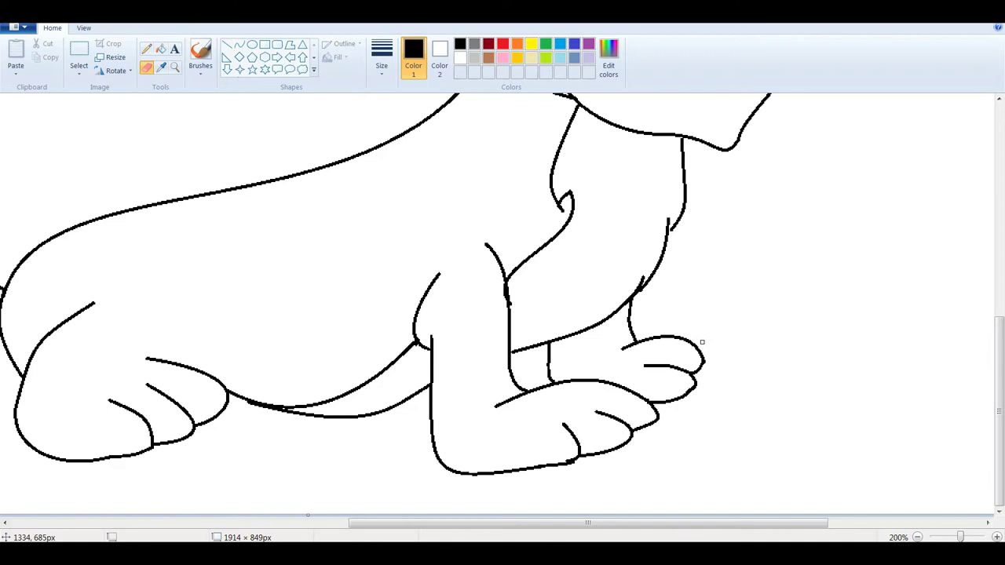
{"action": "left_click_drag", "start_coordinate": [699, 369], "coordinate": [645, 368]}
{"action": "left_click", "coordinate": [239, 44]}
{"action": "mouse_move", "coordinate": [690, 341]}
{"action": "left_mouse_down"}
{"action": "mouse_move", "coordinate": [723, 374]}
{"action": "mouse_move", "coordinate": [673, 376]}
{"action": "mouse_move", "coordinate": [680, 366]}
{"action": "left_mouse_up"}
{"action": "mouse_move", "coordinate": [651, 401]}
{"action": "left_mouse_down"}
{"action": "mouse_move", "coordinate": [701, 397]}
{"action": "mouse_move", "coordinate": [676, 406]}
{"action": "mouse_move", "coordinate": [698, 424]}
{"action": "mouse_move", "coordinate": [658, 382]}
{"action": "mouse_move", "coordinate": [693, 412]}
{"action": "left_mouse_up"}
{"action": "left_click", "coordinate": [146, 67]}
{"action": "mouse_move", "coordinate": [676, 376]}
{"action": "left_mouse_down"}
{"action": "mouse_move", "coordinate": [704, 363]}
{"action": "mouse_move", "coordinate": [711, 380]}
{"action": "left_mouse_up"}
{"action": "left_click", "coordinate": [239, 45]}
{"action": "left_click_drag", "start_coordinate": [703, 355], "coordinate": [689, 390]}
{"action": "scroll", "coordinate": [689, 391], "scroll_direction": "down", "scroll_amount": 2}
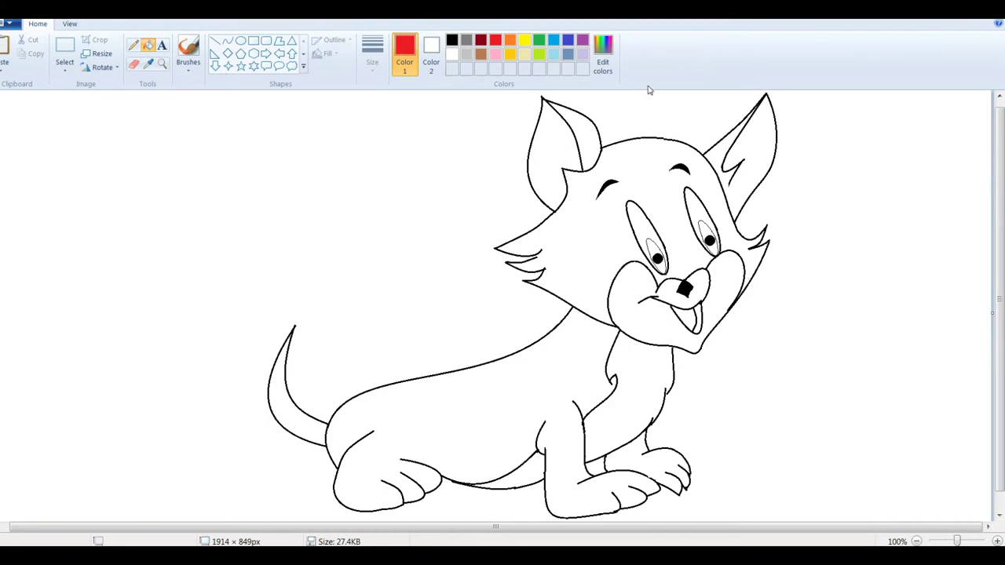
Fill the mouth's dark edge with black and the tongue with pure red (255, 0, 0).
{"action": "left_click", "coordinate": [453, 41]}
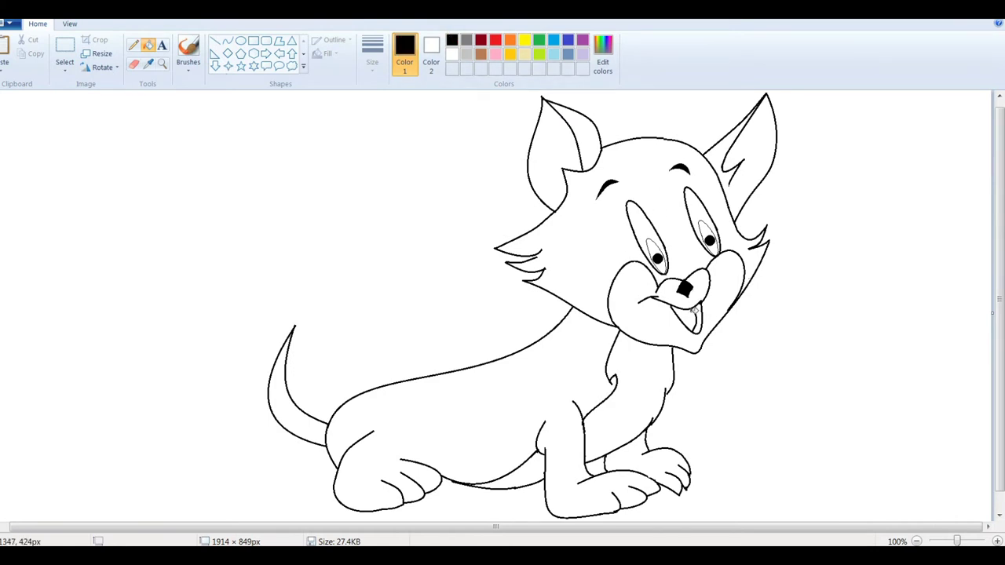
{"action": "left_click", "coordinate": [602, 55]}
{"action": "left_click", "coordinate": [350, 212]}
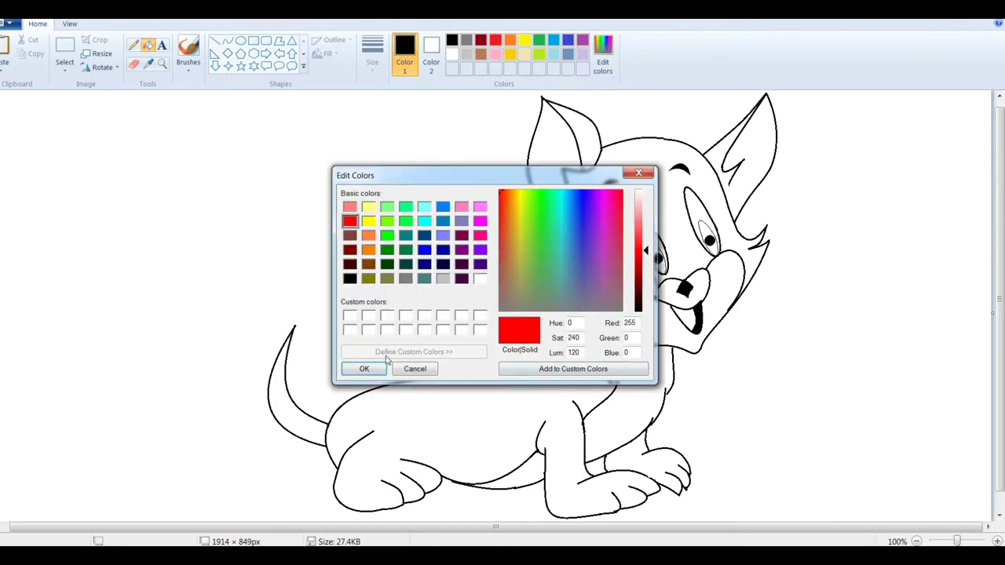
{"action": "left_click", "coordinate": [359, 368]}
{"action": "left_click", "coordinate": [693, 315]}
Add orange to the palette and fill the muzzle and the patch under the belly with it.
{"action": "left_click", "coordinate": [509, 40]}
{"action": "left_click", "coordinate": [602, 55]}
{"action": "left_click", "coordinate": [359, 368]}
{"action": "left_click", "coordinate": [624, 408]}
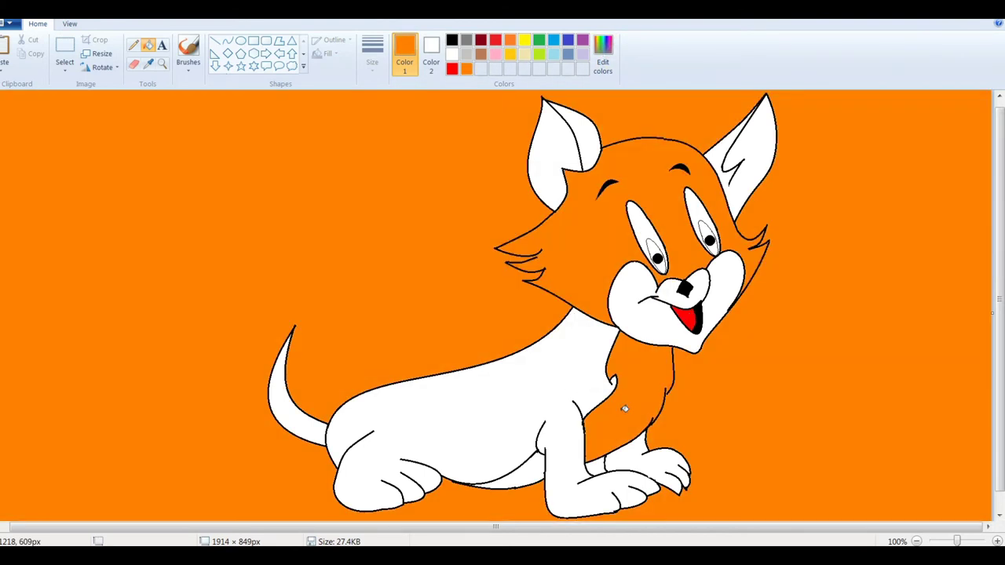
{"action": "key", "text": "ctrl+z"}
{"action": "left_click", "coordinate": [707, 294]}
{"action": "left_click", "coordinate": [540, 462]}
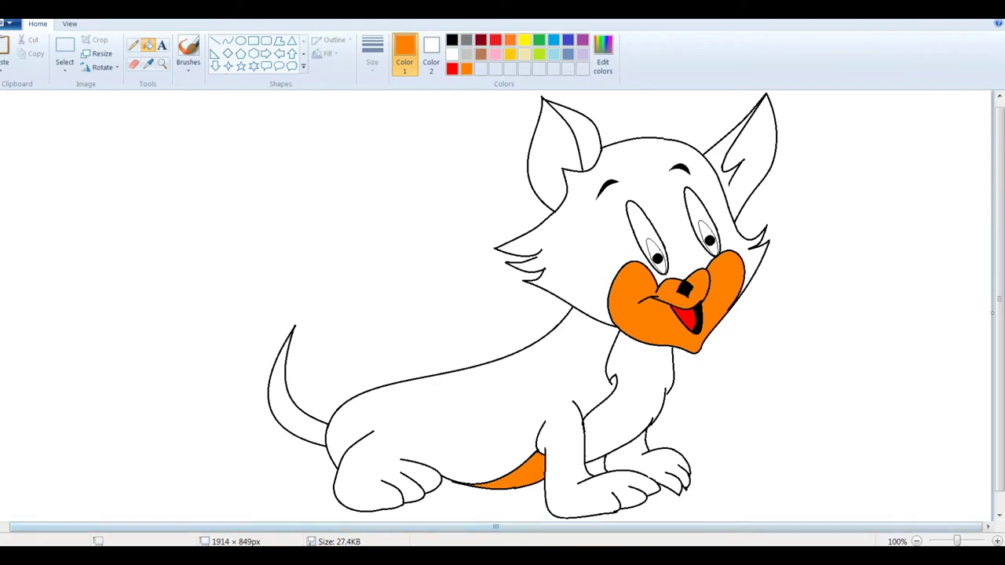
Close the gap in the chest outline with a black pencil mark and fill the chest with orange.
{"action": "key", "text": "ctrl+Page_Up"}
{"action": "left_click_drag", "start_coordinate": [413, 530], "coordinate": [700, 528]}
{"action": "left_click", "coordinate": [452, 40]}
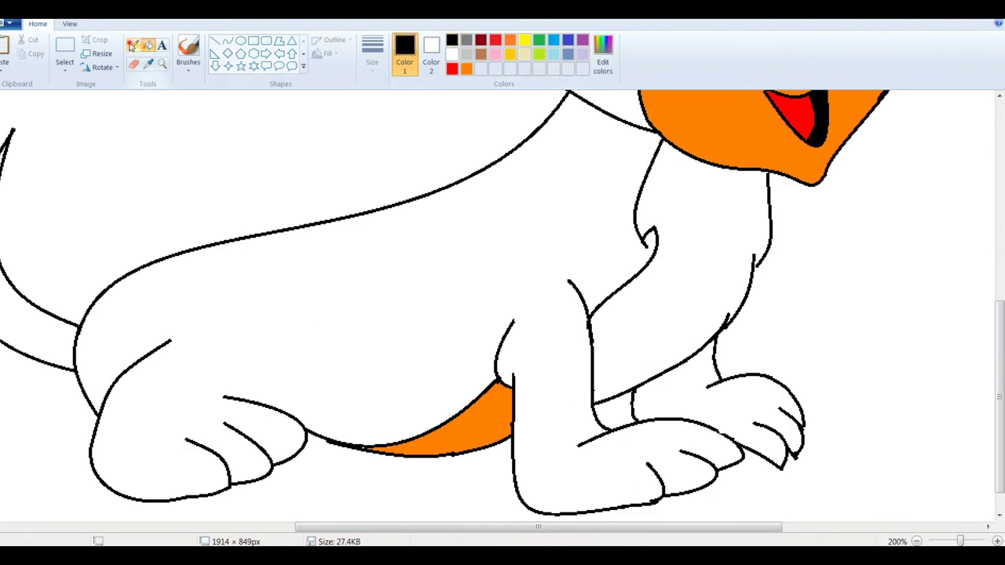
{"action": "left_click", "coordinate": [133, 45]}
{"action": "left_click", "coordinate": [148, 45]}
{"action": "left_click", "coordinate": [466, 69]}
{"action": "left_click", "coordinate": [686, 263]}
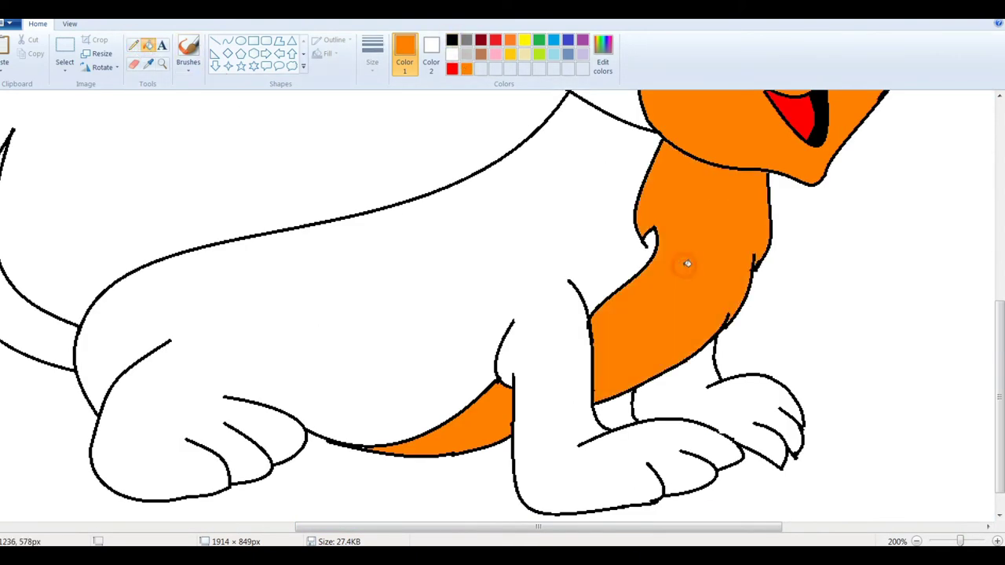
Define a lighter orange custom color and fill the chest and muzzle with it.
{"action": "scroll", "coordinate": [662, 289], "scroll_direction": "up", "scroll_amount": 3}
{"action": "left_click", "coordinate": [602, 55]}
{"action": "left_click_drag", "start_coordinate": [644, 252], "coordinate": [646, 232]}
{"action": "left_click", "coordinate": [363, 368]}
{"action": "left_click", "coordinate": [683, 354]}
{"action": "scroll", "coordinate": [550, 330], "scroll_direction": "down", "scroll_amount": 3}
{"action": "scroll", "coordinate": [550, 330], "scroll_direction": "up", "scroll_amount": 3}
{"action": "left_click", "coordinate": [691, 157]}
Fill the body and the tail with the darker orange.
{"action": "left_click", "coordinate": [466, 68]}
{"action": "left_click", "coordinate": [444, 341]}
{"action": "scroll", "coordinate": [444, 341], "scroll_direction": "down", "scroll_amount": 3}
{"action": "scroll", "coordinate": [326, 341], "scroll_direction": "up", "scroll_amount": 3}
{"action": "left_click", "coordinate": [27, 431]}
Try to fill the head with orange.
{"action": "scroll", "coordinate": [458, 328], "scroll_direction": "up", "scroll_amount": 3}
{"action": "left_click", "coordinate": [588, 233]}
{"action": "key", "text": "ctrl+z"}
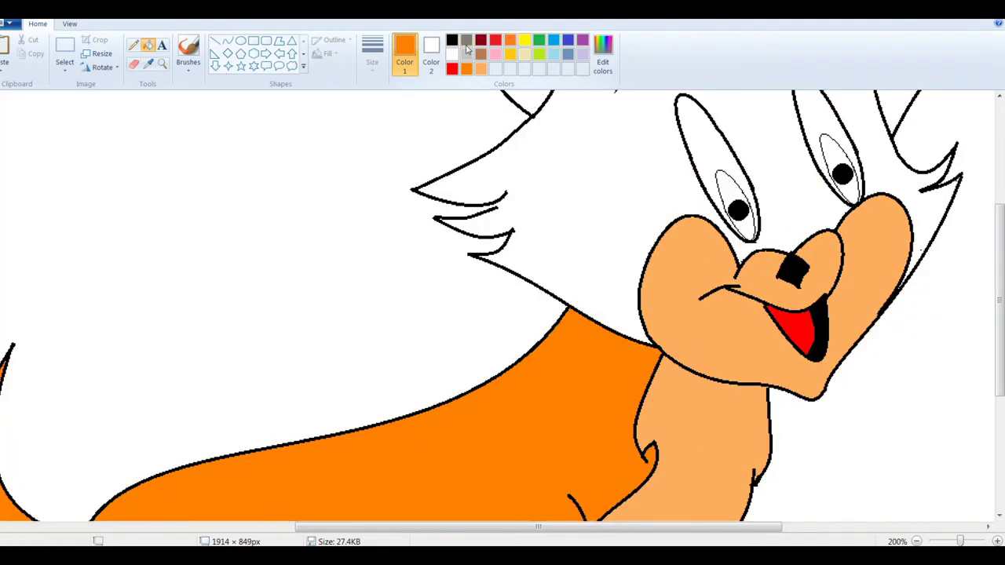
Close the gap between the left cheek's fur curves with a short black pencil mark.
{"action": "left_click", "coordinate": [451, 40]}
{"action": "left_click", "coordinate": [133, 44]}
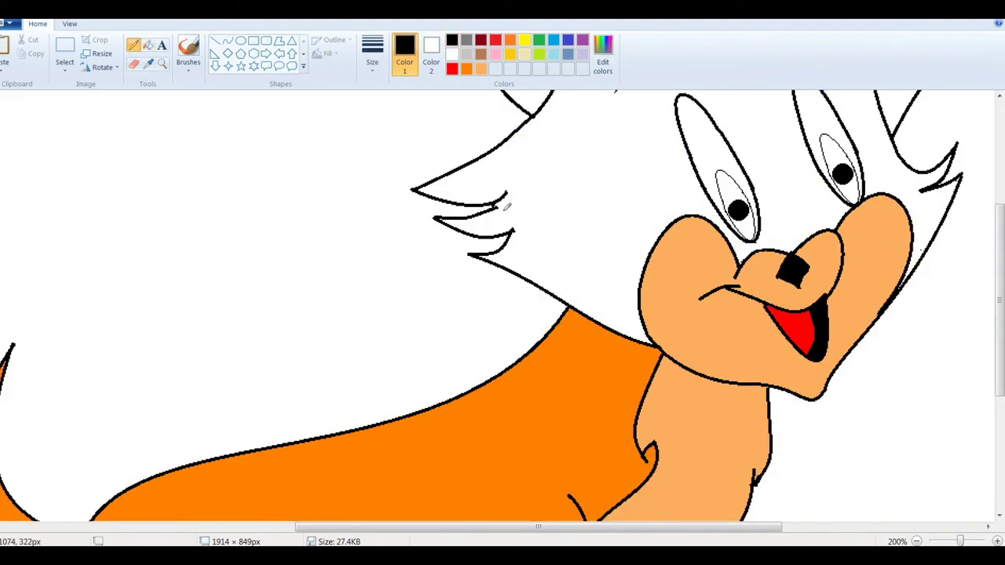
{"action": "scroll", "coordinate": [507, 207], "scroll_direction": "up", "scroll_amount": 3}
{"action": "scroll", "coordinate": [507, 206], "scroll_direction": "up", "scroll_amount": 3}
{"action": "scroll", "coordinate": [507, 206], "scroll_direction": "down", "scroll_amount": 3}
Fill the head and the folded edge of the left ear with orange.
{"action": "left_click", "coordinate": [466, 69]}
{"action": "left_click", "coordinate": [148, 46]}
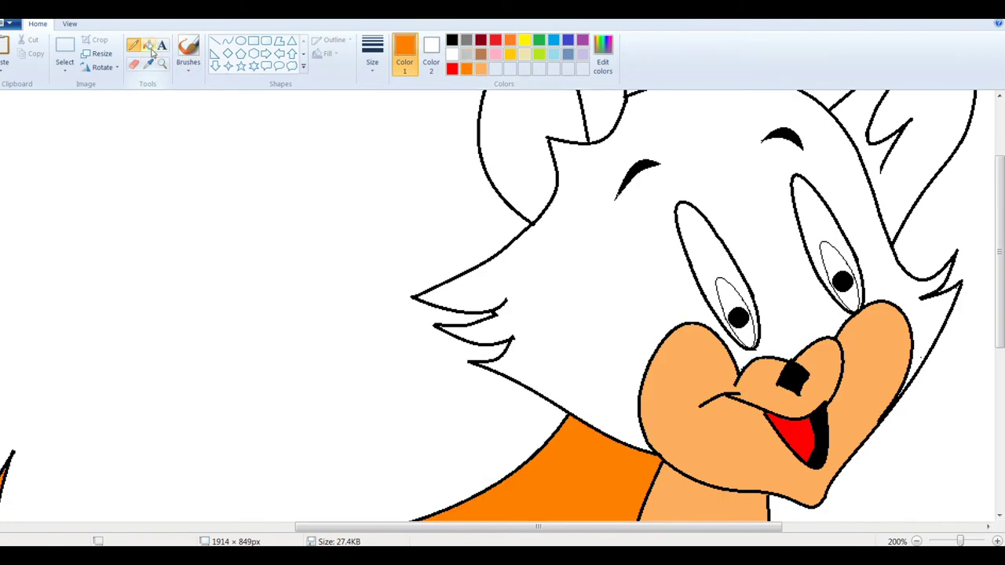
{"action": "scroll", "coordinate": [575, 288], "scroll_direction": "up", "scroll_amount": 3}
{"action": "left_click", "coordinate": [575, 287]}
{"action": "left_click", "coordinate": [594, 170]}
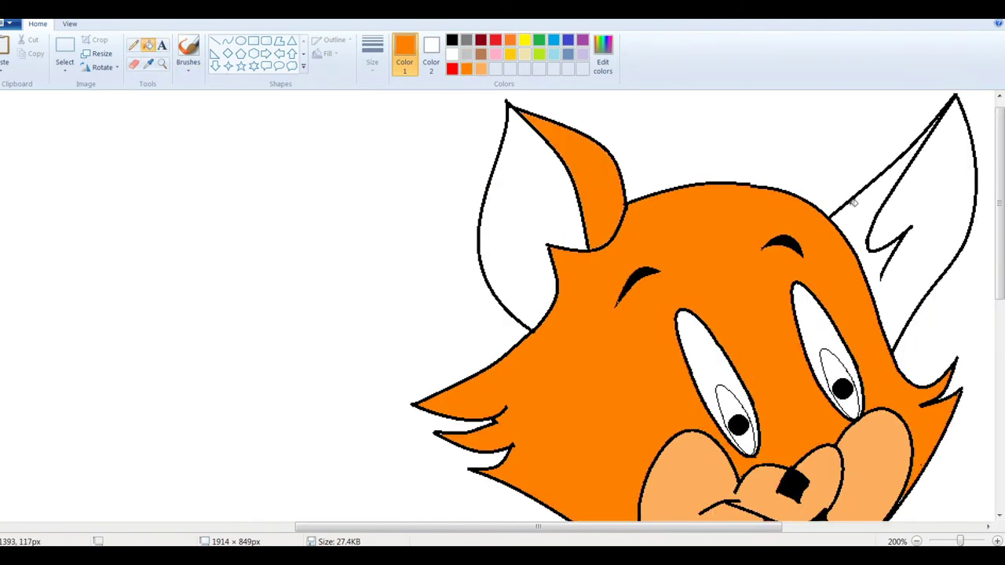
Close the base of the right ear's inner outline with a black curve and fill the ear's outer strip with orange.
{"action": "left_click", "coordinate": [228, 40]}
{"action": "left_click", "coordinate": [451, 40]}
{"action": "mouse_move", "coordinate": [881, 271]}
{"action": "left_mouse_down"}
{"action": "mouse_move", "coordinate": [875, 315]}
{"action": "mouse_move", "coordinate": [871, 298]}
{"action": "left_mouse_up"}
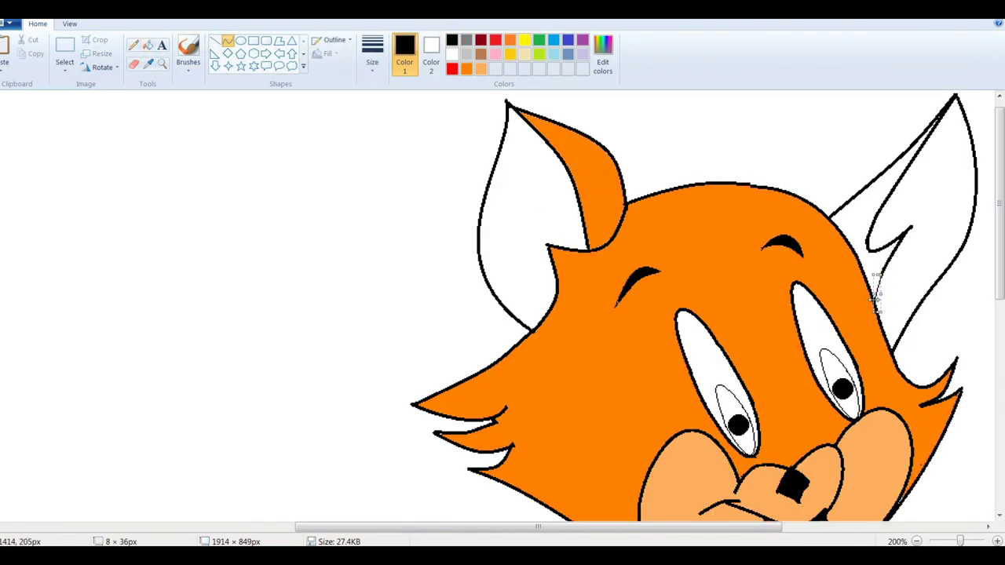
{"action": "left_click", "coordinate": [466, 68]}
{"action": "left_click", "coordinate": [451, 40]}
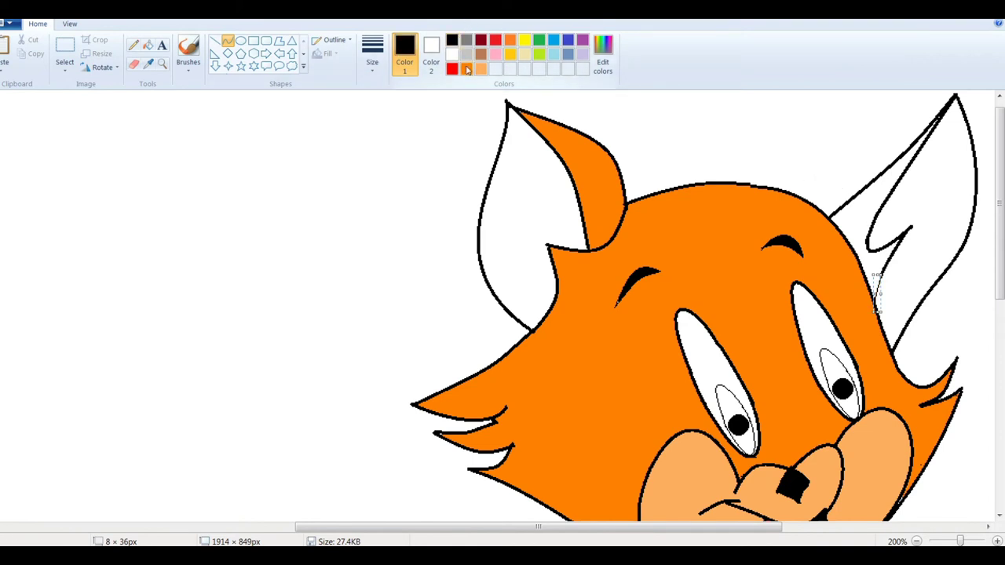
{"action": "left_click", "coordinate": [465, 68]}
{"action": "left_click", "coordinate": [148, 45]}
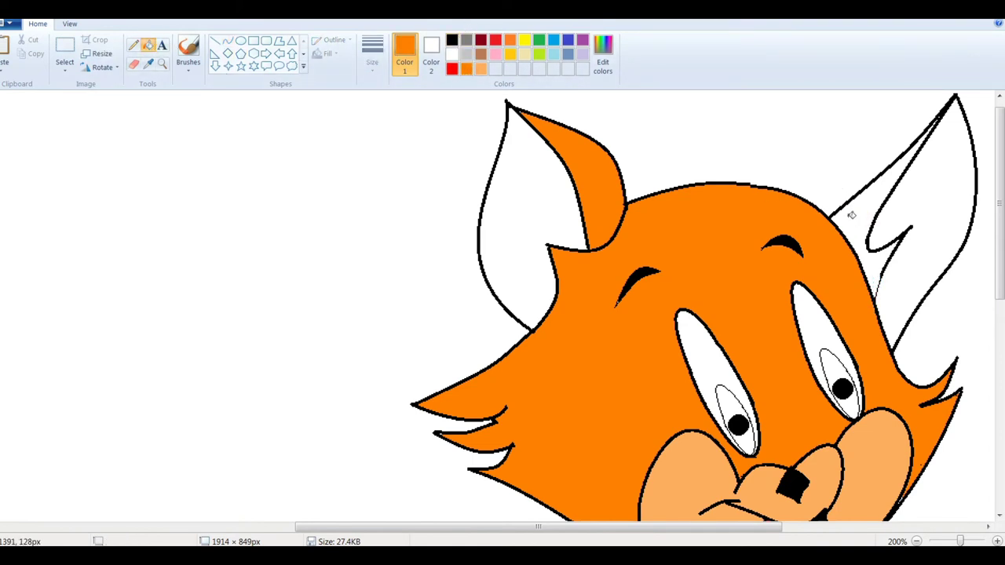
{"action": "left_click", "coordinate": [853, 210]}
Fill the inside of both ears with pink.
{"action": "scroll", "coordinate": [742, 215], "scroll_direction": "down", "scroll_amount": 3}
{"action": "left_click", "coordinate": [495, 53]}
{"action": "left_click", "coordinate": [514, 149]}
{"action": "scroll", "coordinate": [549, 157], "scroll_direction": "up", "scroll_amount": 3}
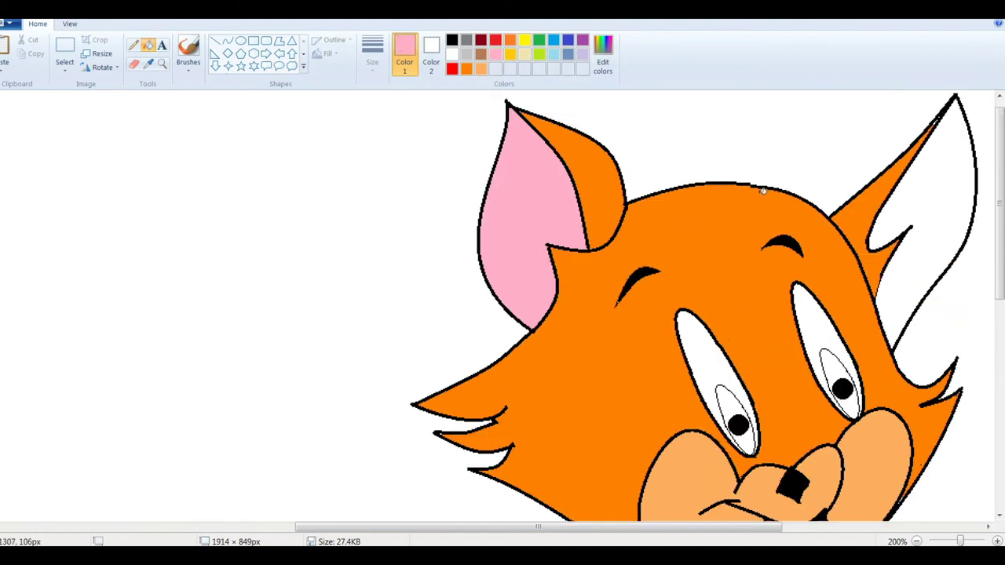
{"action": "left_click", "coordinate": [938, 173]}
Fill the irises of both eyes with light blue.
{"action": "scroll", "coordinate": [938, 173], "scroll_direction": "down", "scroll_amount": 3}
{"action": "left_click", "coordinate": [553, 40]}
{"action": "left_click", "coordinate": [726, 295]}
{"action": "left_click", "coordinate": [828, 259]}
Examine the eyes, mouth and cheek fur up close for outline flaws.
{"action": "scroll", "coordinate": [628, 544], "scroll_direction": "up", "scroll_amount": 1}
{"action": "scroll", "coordinate": [576, 366], "scroll_direction": "right", "scroll_amount": 5}
{"action": "left_click", "coordinate": [134, 45]}
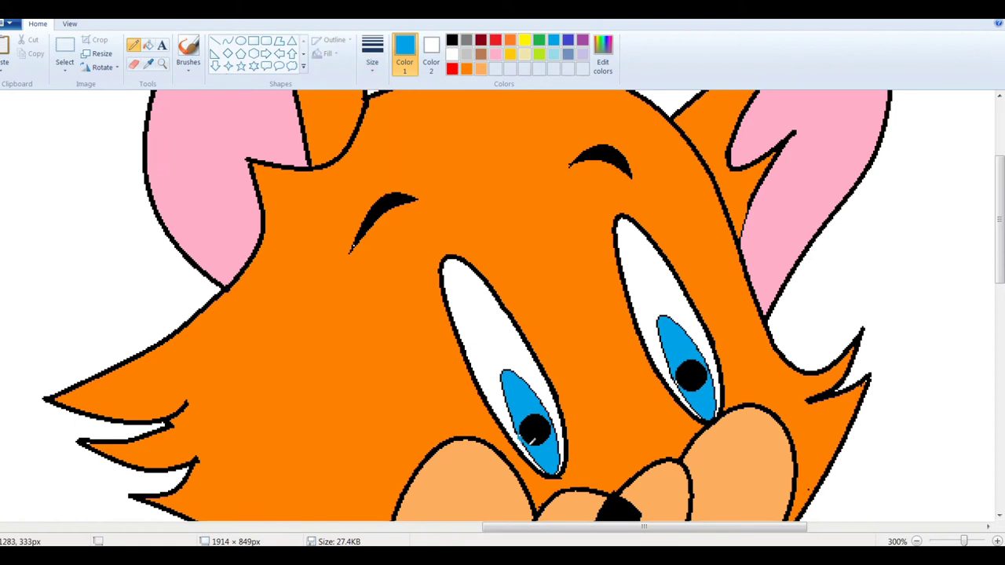
{"action": "scroll", "coordinate": [812, 369], "scroll_direction": "up", "scroll_amount": 1}
{"action": "scroll", "coordinate": [812, 369], "scroll_direction": "down", "scroll_amount": 4}
{"action": "scroll", "coordinate": [812, 369], "scroll_direction": "right", "scroll_amount": 2}
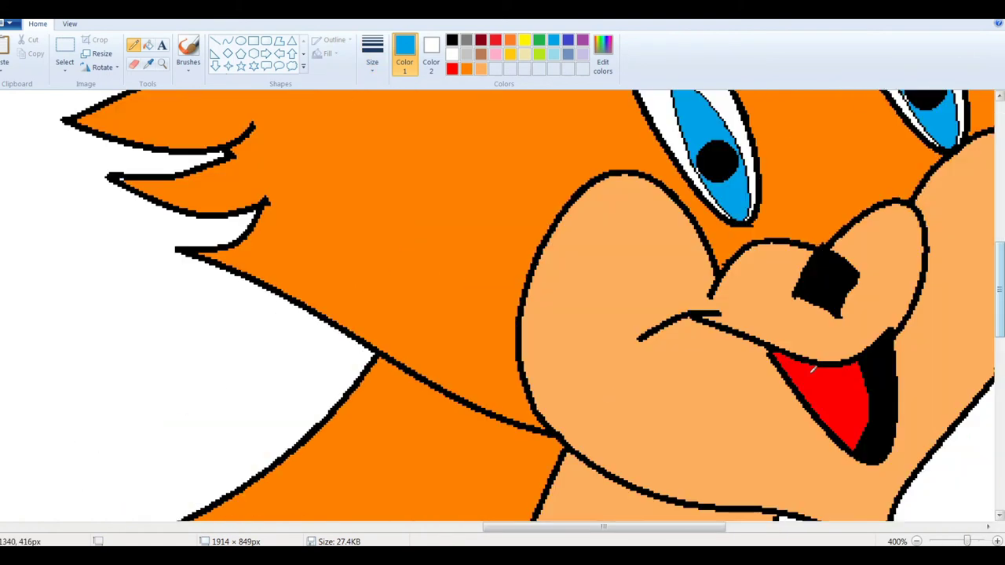
{"action": "scroll", "coordinate": [813, 369], "scroll_direction": "up", "scroll_amount": 1}
{"action": "scroll", "coordinate": [813, 369], "scroll_direction": "right", "scroll_amount": 2}
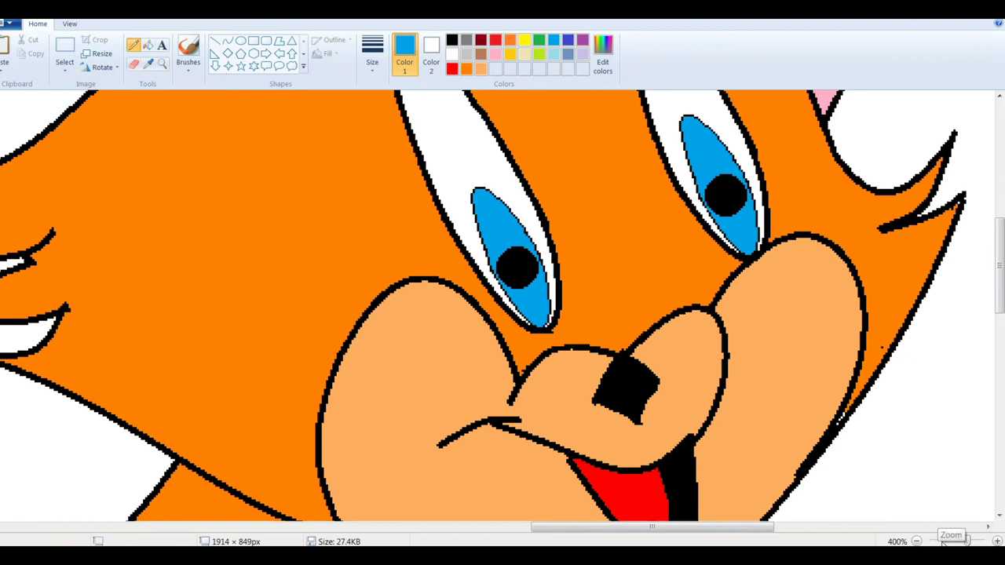
{"action": "scroll", "coordinate": [531, 511], "scroll_direction": "down", "scroll_amount": 1}
{"action": "scroll", "coordinate": [531, 511], "scroll_direction": "left", "scroll_amount": 3}
Touch up the outline of the left eyebrow with the Pencil, using orange and black.
{"action": "left_click", "coordinate": [467, 69]}
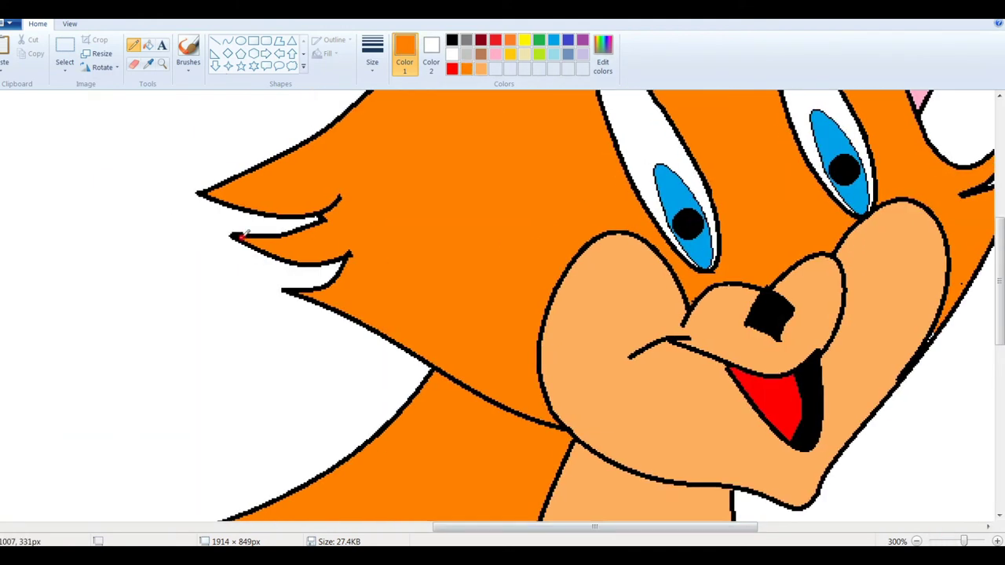
{"action": "scroll", "coordinate": [393, 275], "scroll_direction": "up", "scroll_amount": 5}
{"action": "scroll", "coordinate": [506, 314], "scroll_direction": "down", "scroll_amount": 1}
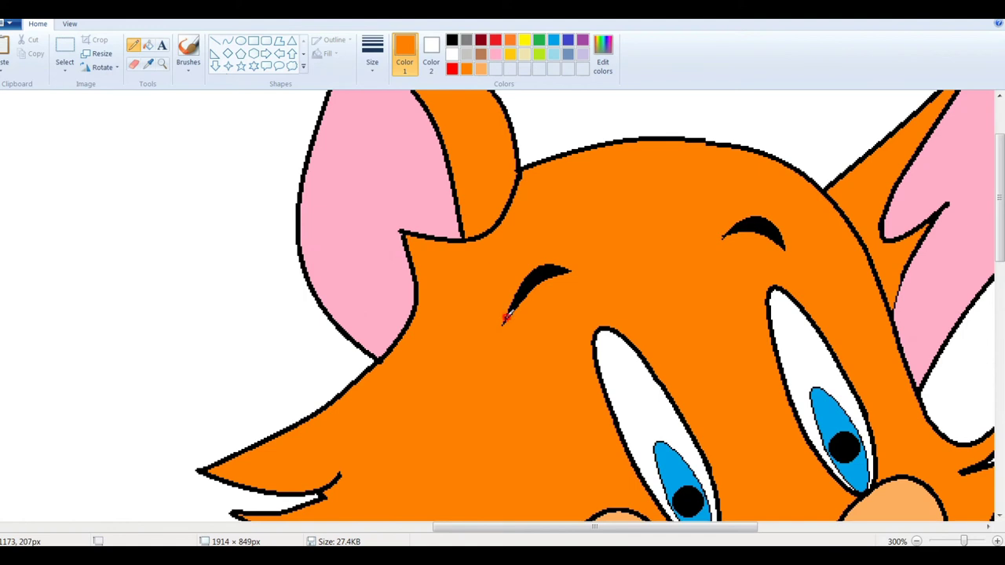
{"action": "left_click", "coordinate": [451, 40]}
{"action": "left_click", "coordinate": [467, 69]}
{"action": "left_click", "coordinate": [451, 39]}
Color the leftover white pixels orange in the narrow gap between the right cheek and the face's outer outline.
{"action": "left_click_drag", "start_coordinate": [682, 526], "coordinate": [738, 526]}
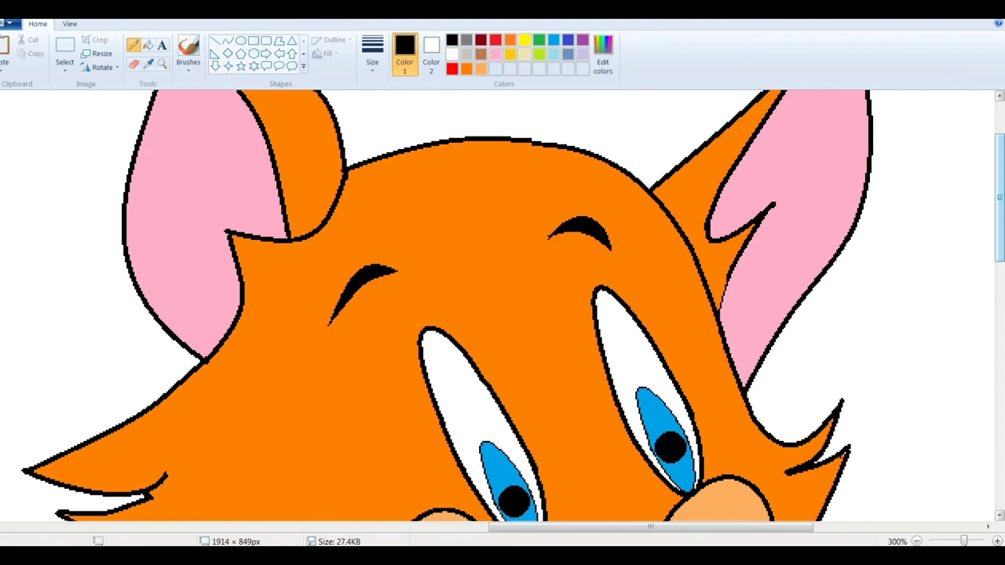
{"action": "left_click_drag", "start_coordinate": [999, 196], "coordinate": [999, 310]}
{"action": "left_click", "coordinate": [966, 542]}
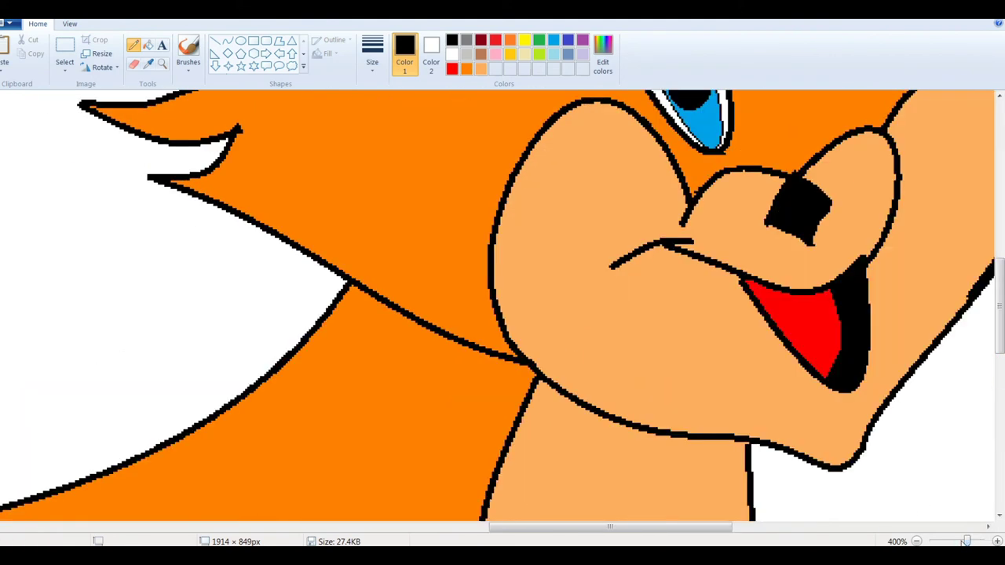
{"action": "left_click_drag", "start_coordinate": [610, 526], "coordinate": [719, 527]}
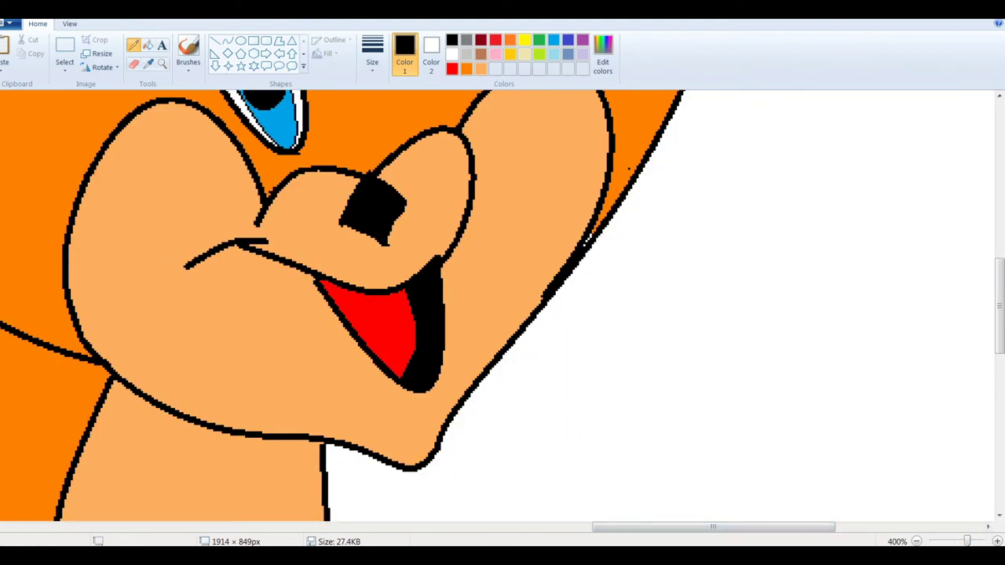
{"action": "left_click", "coordinate": [970, 541]}
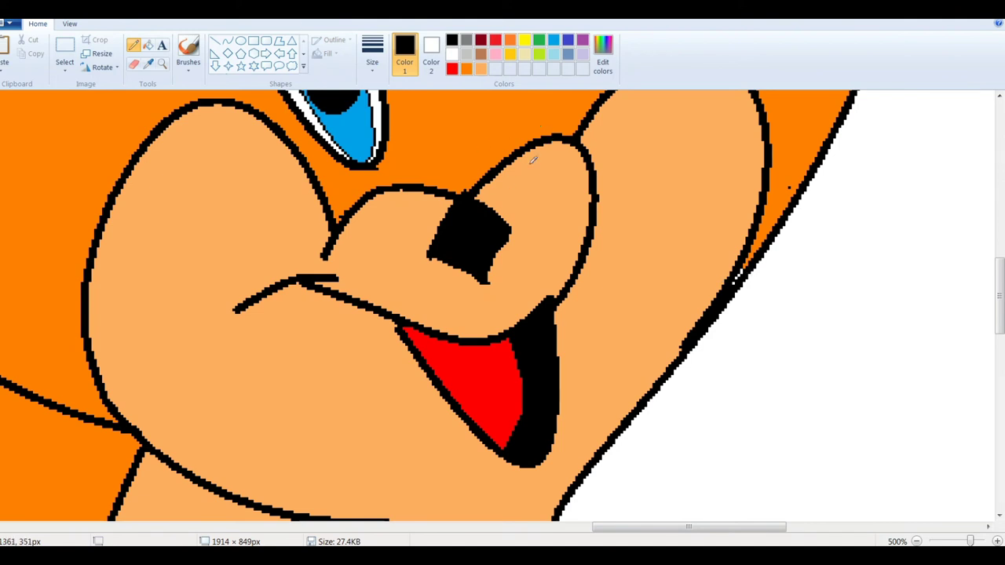
{"action": "left_click", "coordinate": [509, 39]}
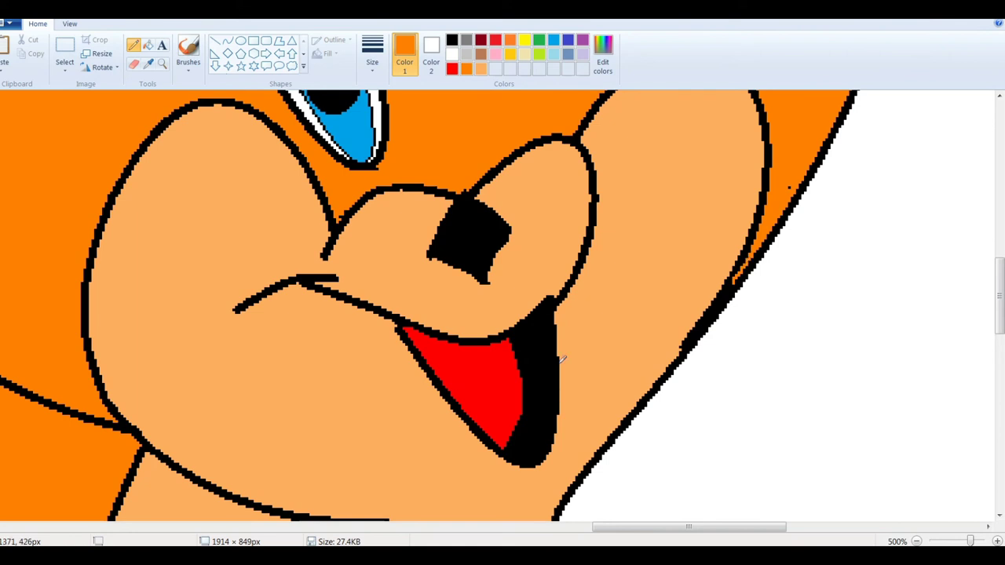
{"action": "scroll", "coordinate": [773, 175], "scroll_direction": "up", "scroll_amount": 3}
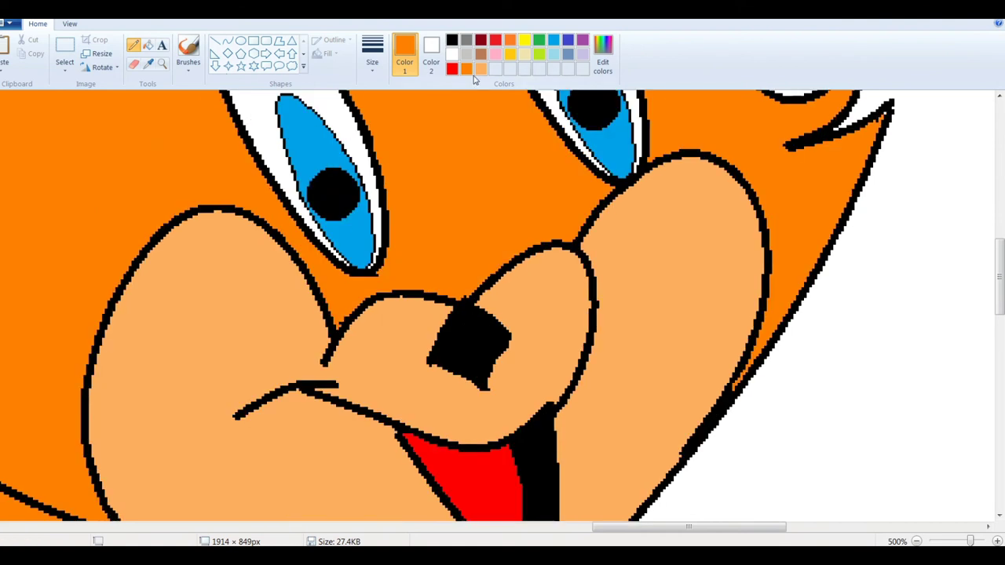
{"action": "scroll", "coordinate": [375, 272], "scroll_direction": "up", "scroll_amount": 12}
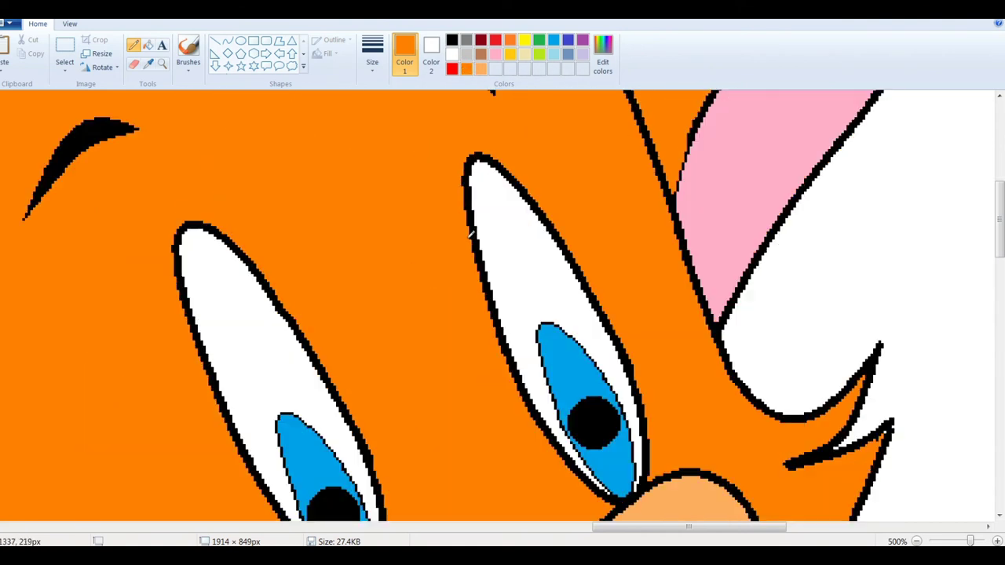